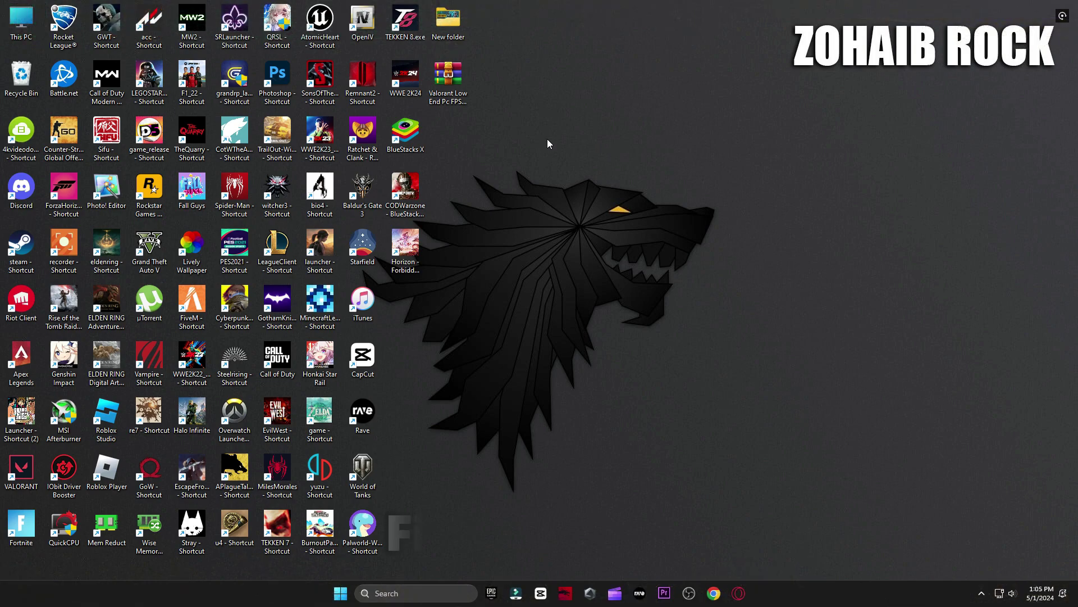
# Open the folder Riot Games > VALORANT > live > ShooterGame > Binaries > Win64 on the Gaming (D:) drive.
pyautogui.press('super+e')
pyautogui.doubleClick(584, 180)
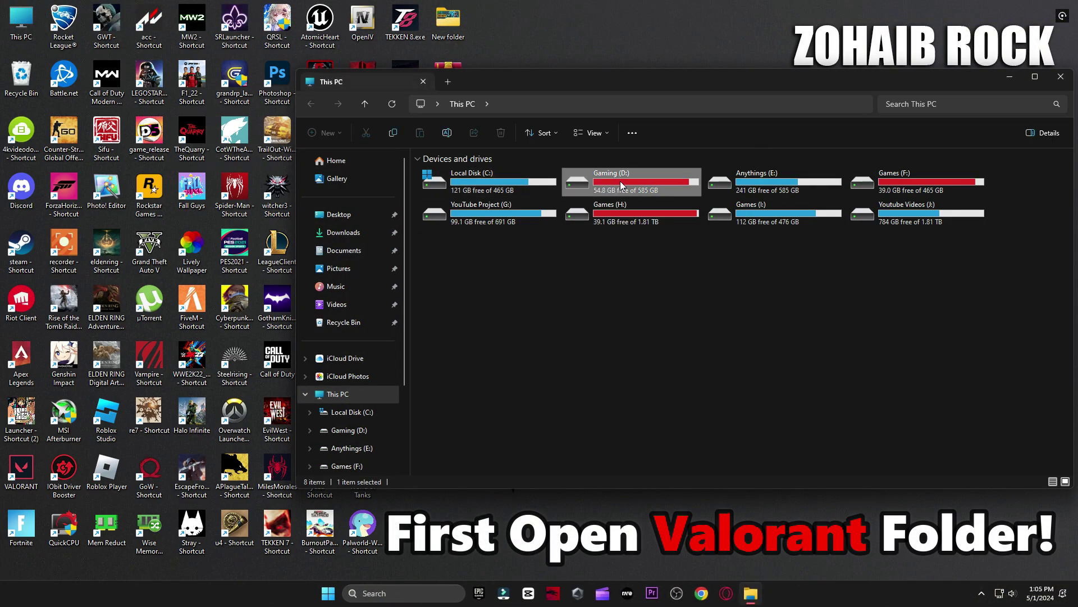
pyautogui.doubleClick(461, 312)
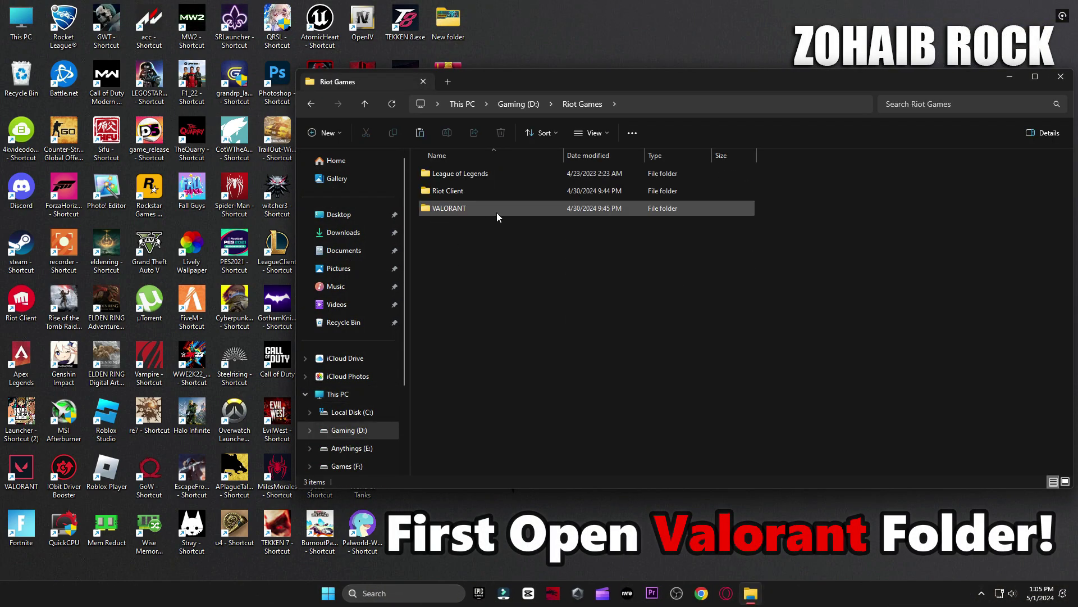
pyautogui.doubleClick(451, 208)
pyautogui.click(440, 174)
pyautogui.doubleClick(440, 173)
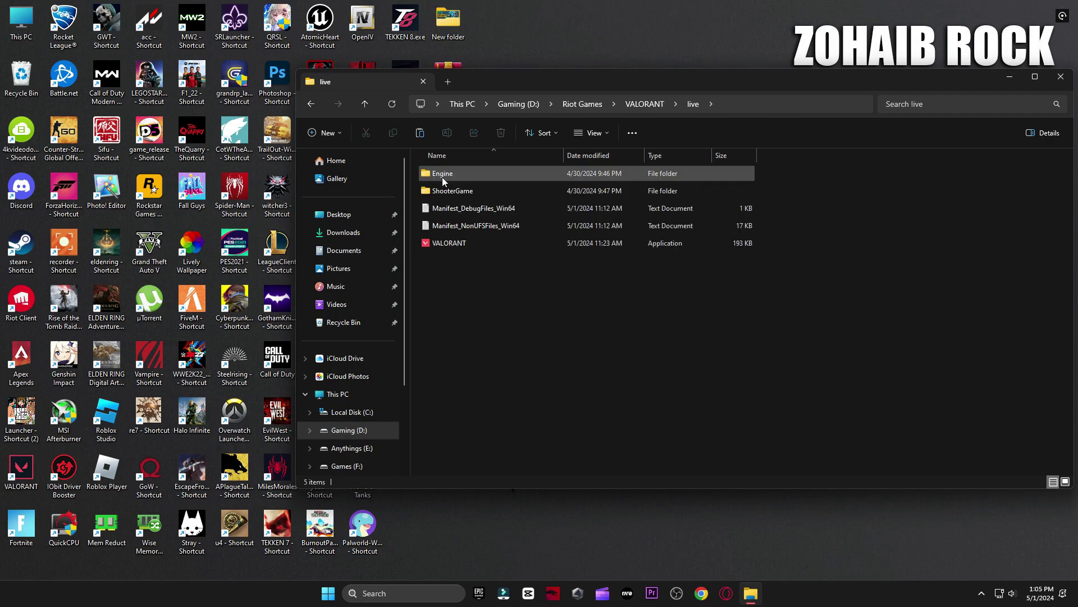
pyautogui.doubleClick(446, 191)
pyautogui.doubleClick(462, 174)
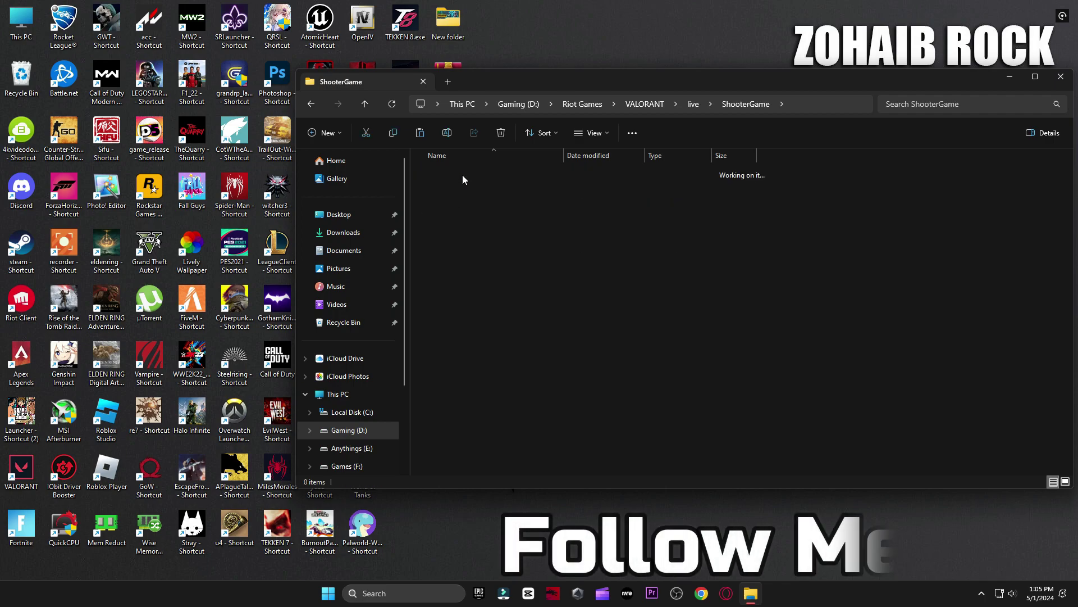
pyautogui.doubleClick(468, 179)
# Open the compatibility properties of the VALORANT-Win64-Shipping application.
pyautogui.scroll(-5, 490, 250)
pyautogui.scroll(-7, 490, 251)
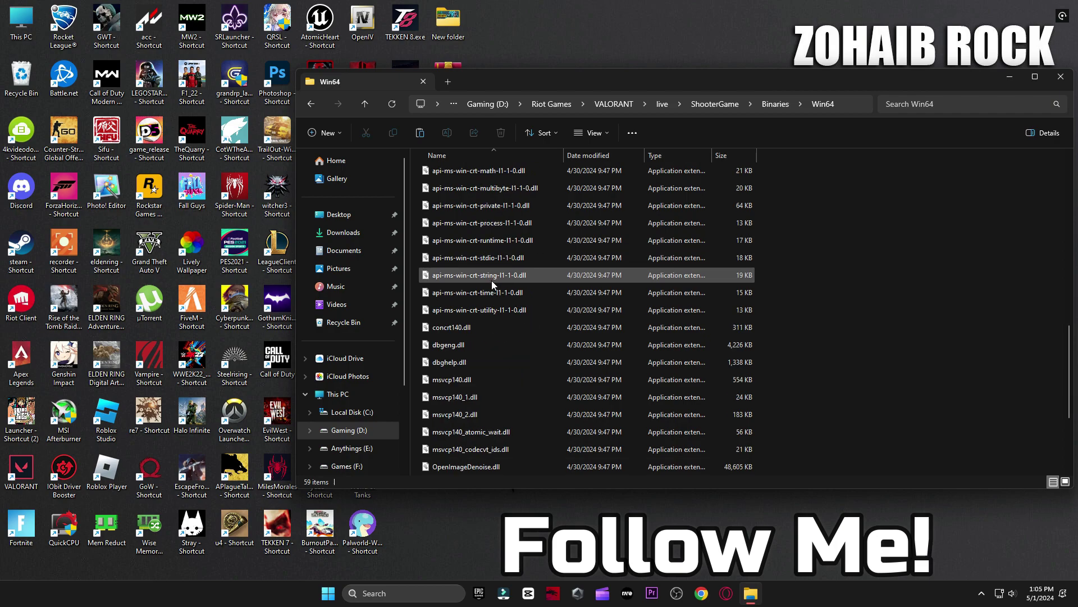
pyautogui.rightClick(488, 395)
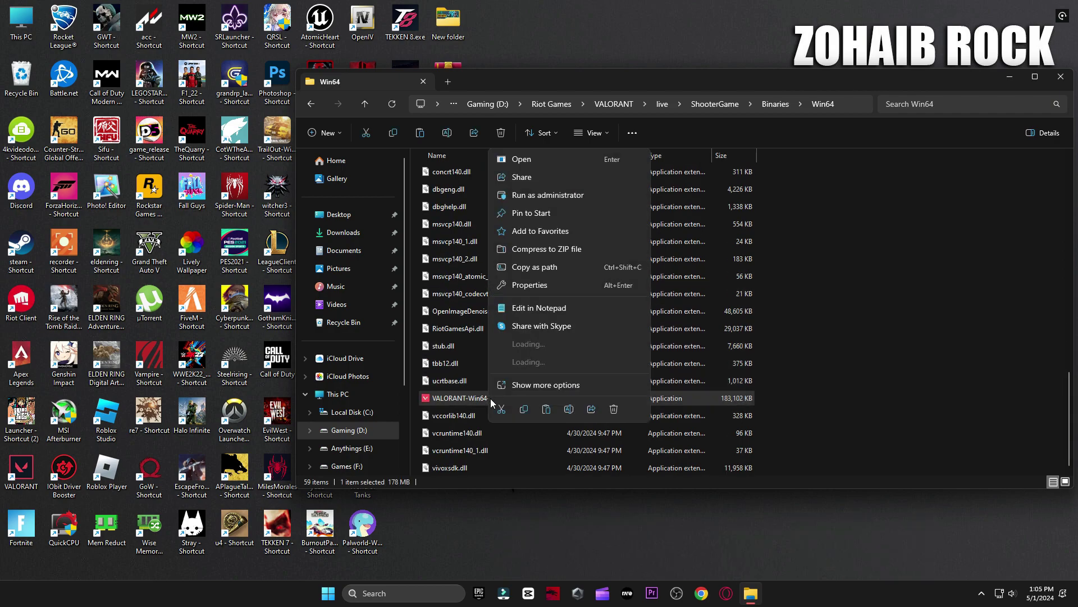
pyautogui.click(522, 388)
pyautogui.click(522, 521)
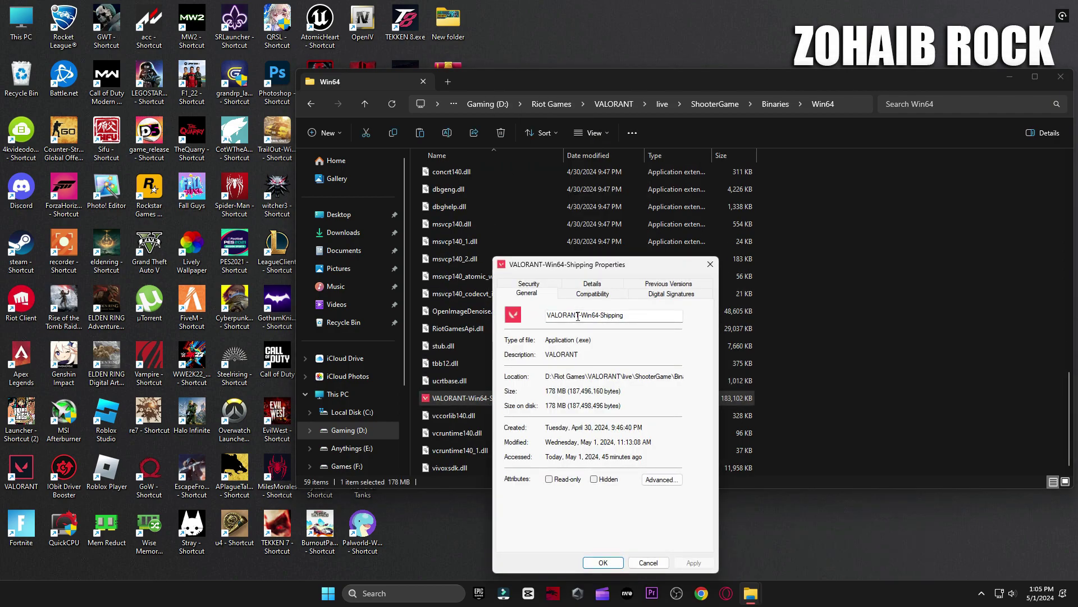
pyautogui.click(589, 296)
pyautogui.press('Escape')
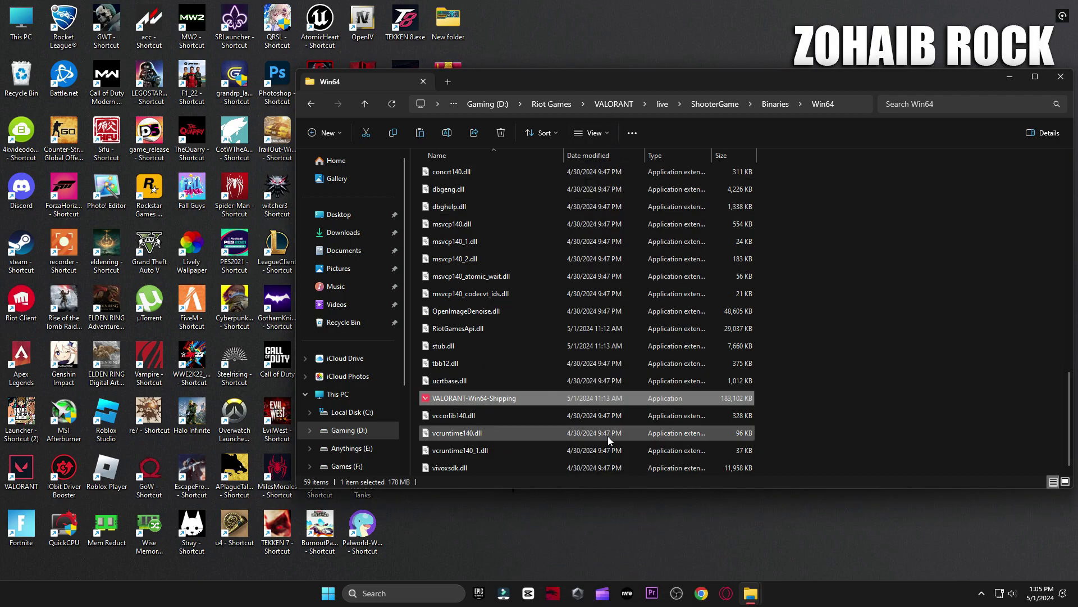
pyautogui.moveTo(764, 598)
pyautogui.click(811, 539)
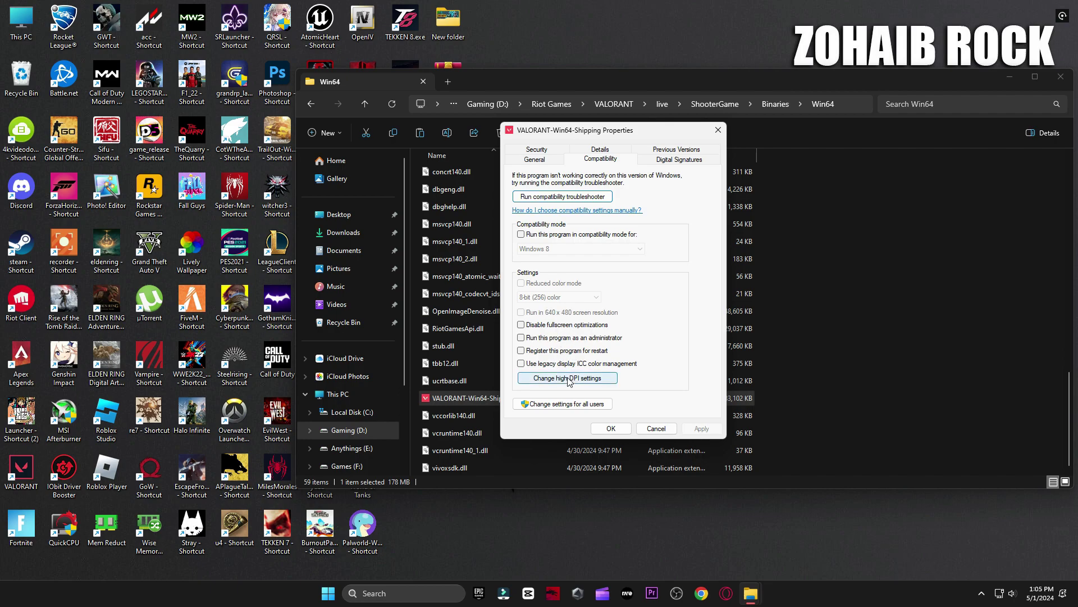
# Override the game's high DPI scaling with scaling performed by Application, apply the properties and close the folder window.
pyautogui.click(568, 380)
pyautogui.click(576, 363)
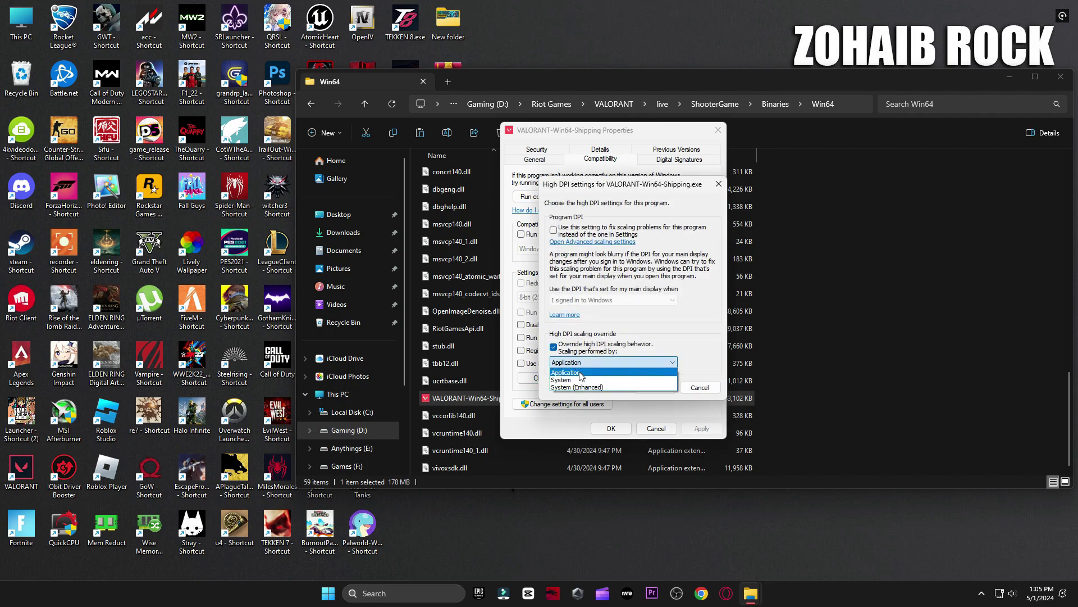
pyautogui.click(573, 371)
pyautogui.click(654, 387)
pyautogui.click(611, 429)
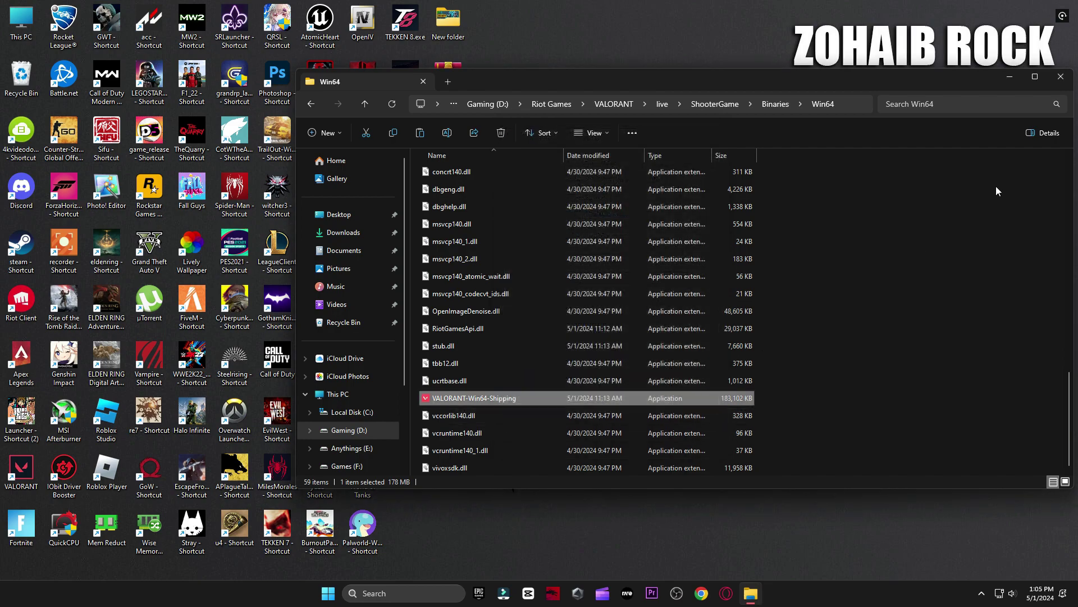
pyautogui.click(1060, 79)
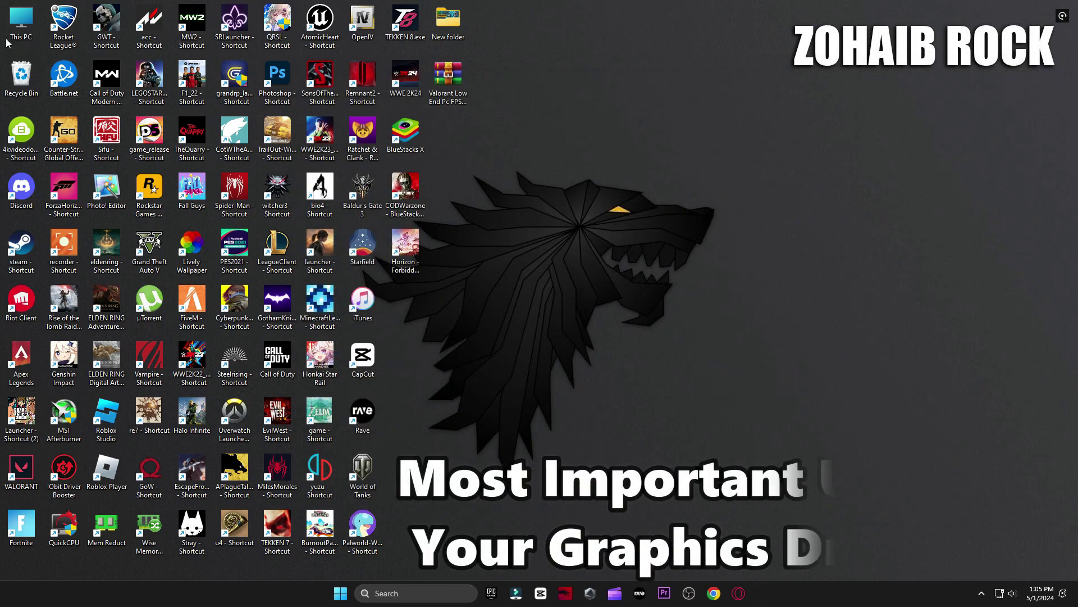
# Search automatically for an updated NVIDIA GeForce RTX 3070 driver from Device Manager in Computer Management.
pyautogui.rightClick(22, 23)
pyautogui.click(49, 174)
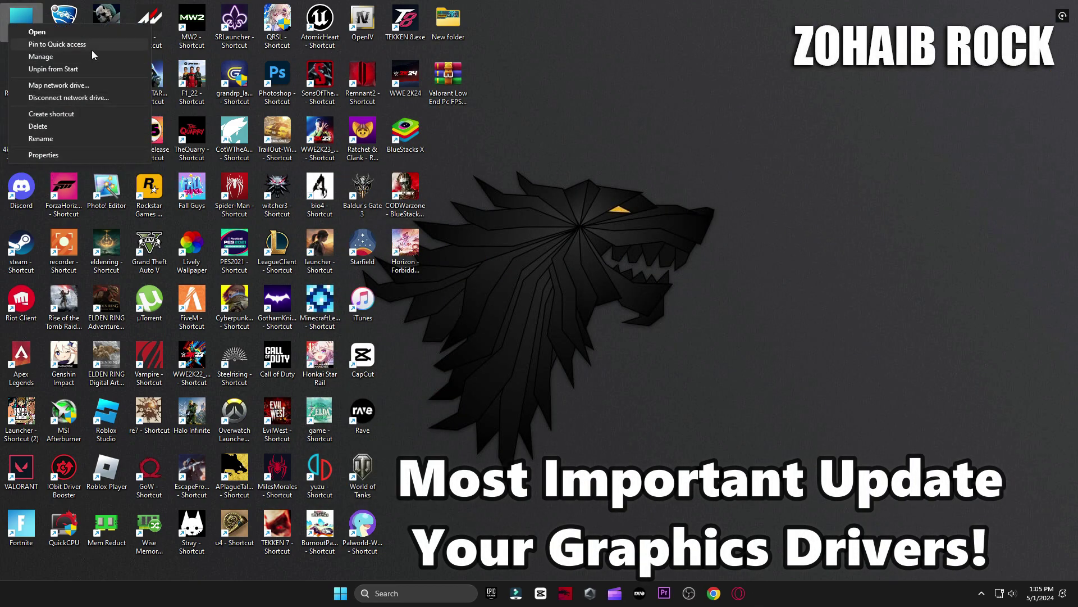
pyautogui.click(46, 51)
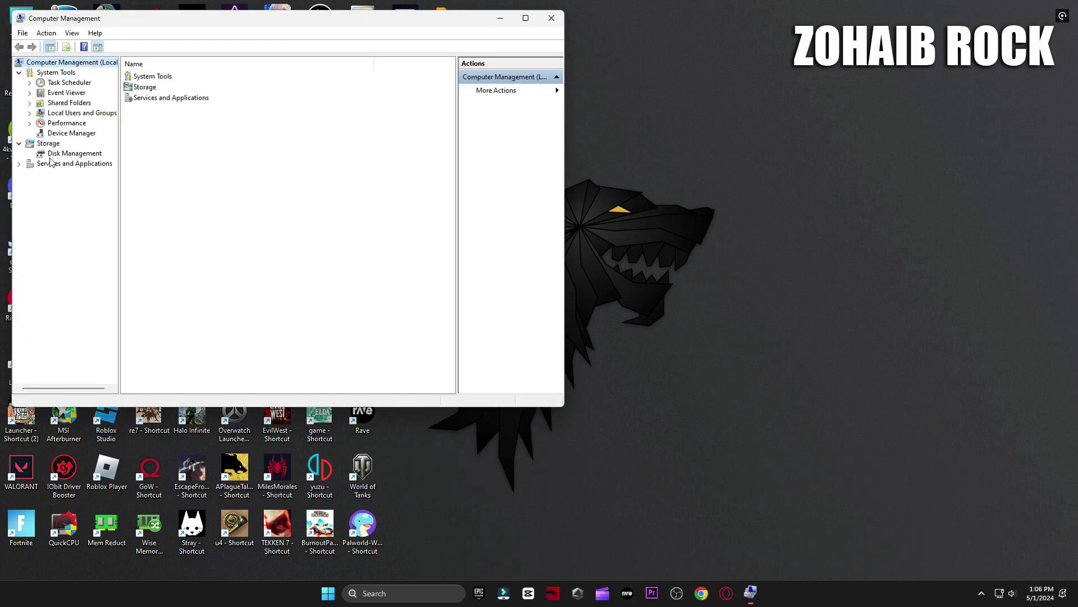
pyautogui.click(72, 133)
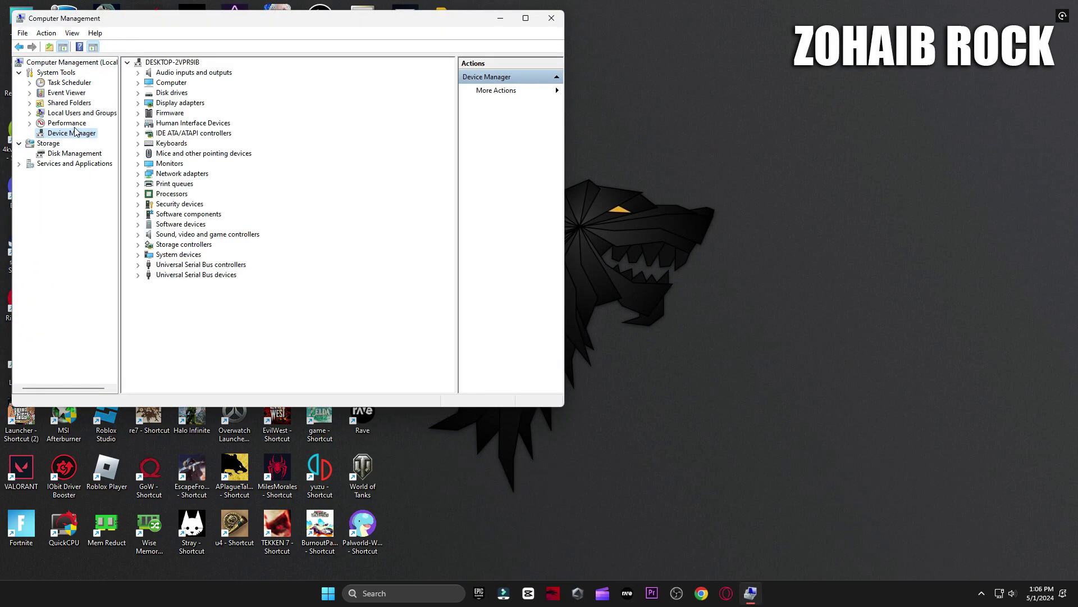
pyautogui.click(138, 104)
pyautogui.rightClick(204, 114)
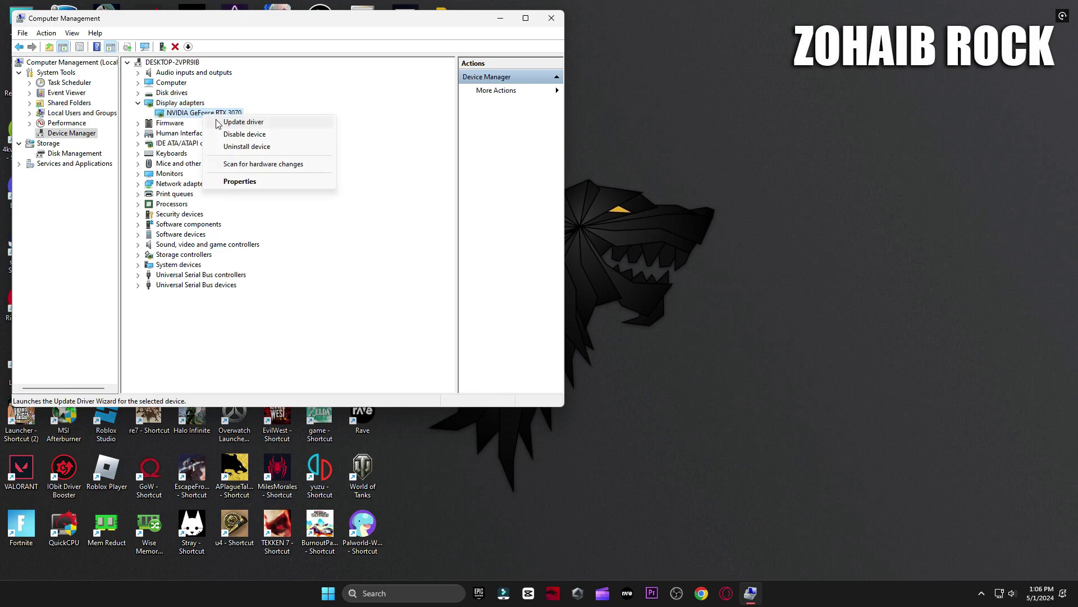
pyautogui.click(241, 122)
pyautogui.click(275, 181)
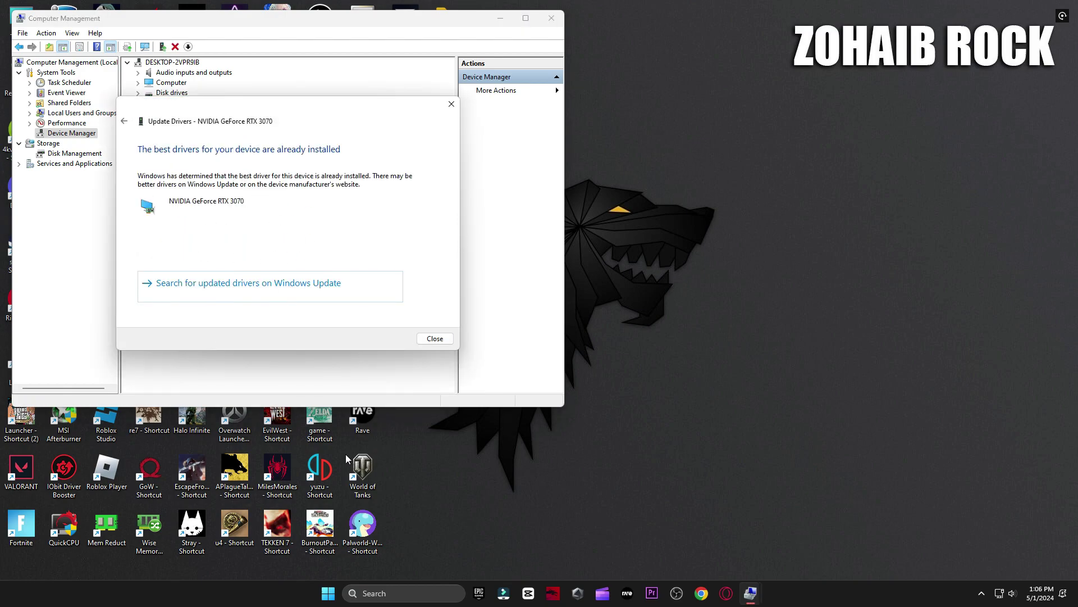
# Search Windows for "nv" and launch the NVIDIA app.
pyautogui.click(386, 595)
pyautogui.write('n')
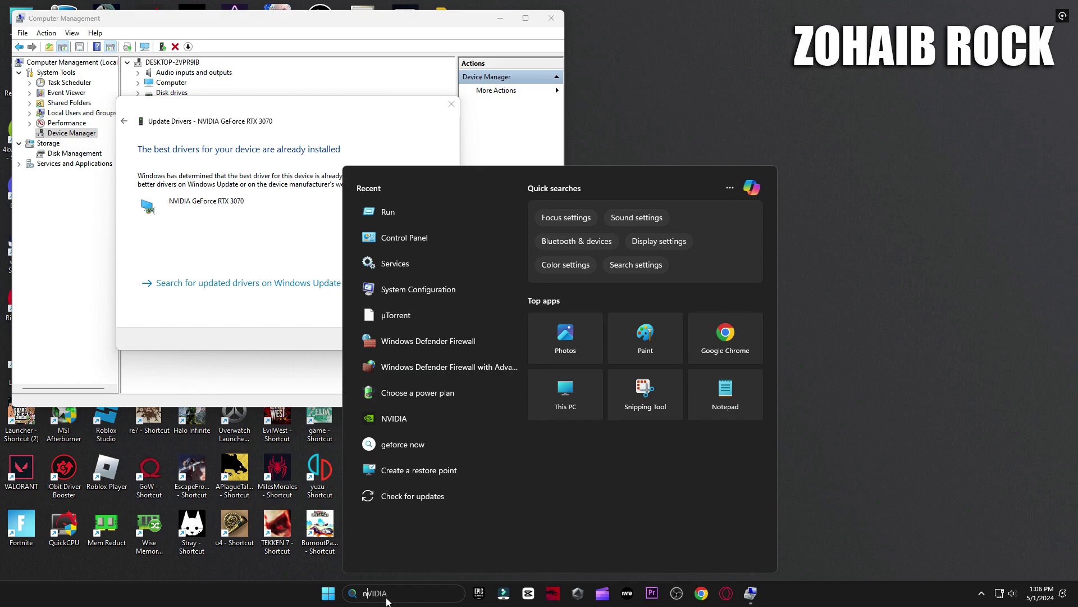
pyautogui.write('v')
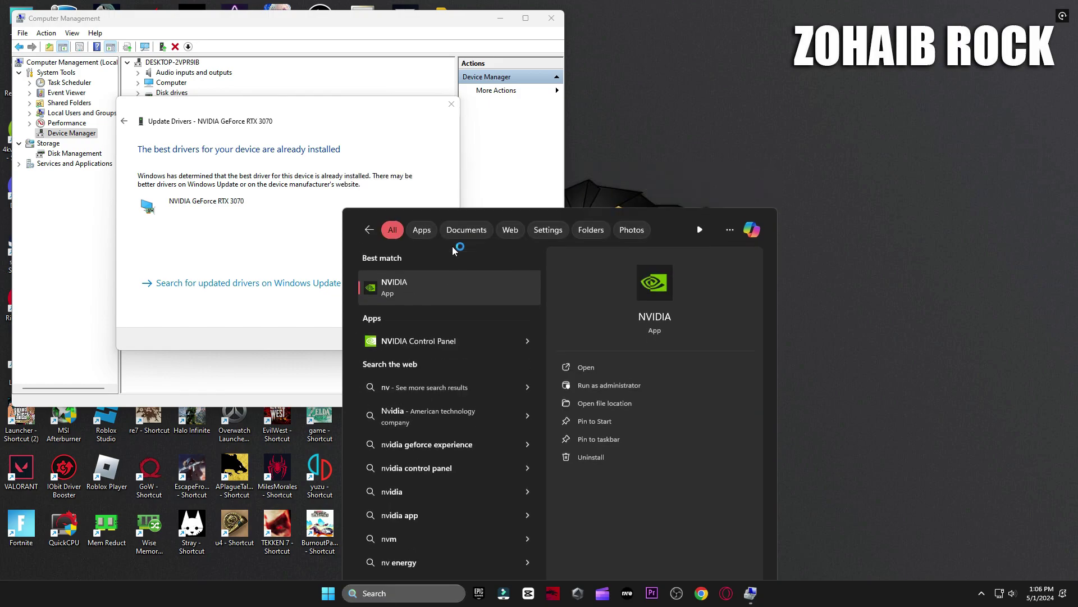
pyautogui.click(452, 246)
pyautogui.click(75, 105)
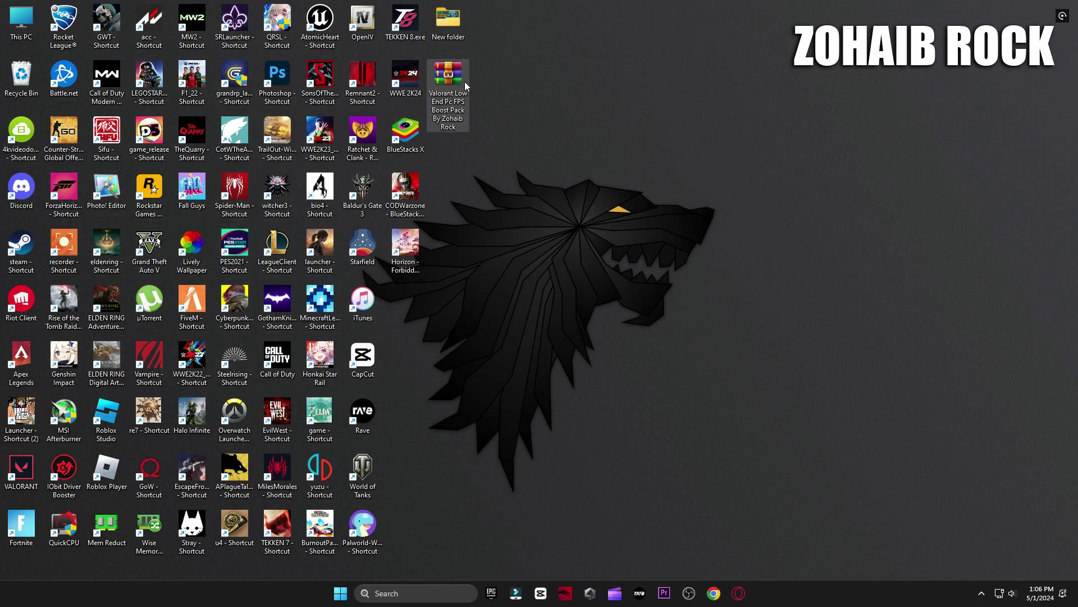
# Move the Valorant Low End Pc FPS Boost Pack archive to an empty desktop area, extract it there and place the extracted folder beside it.
pyautogui.moveTo(464, 82); pyautogui.dragTo(907, 171)
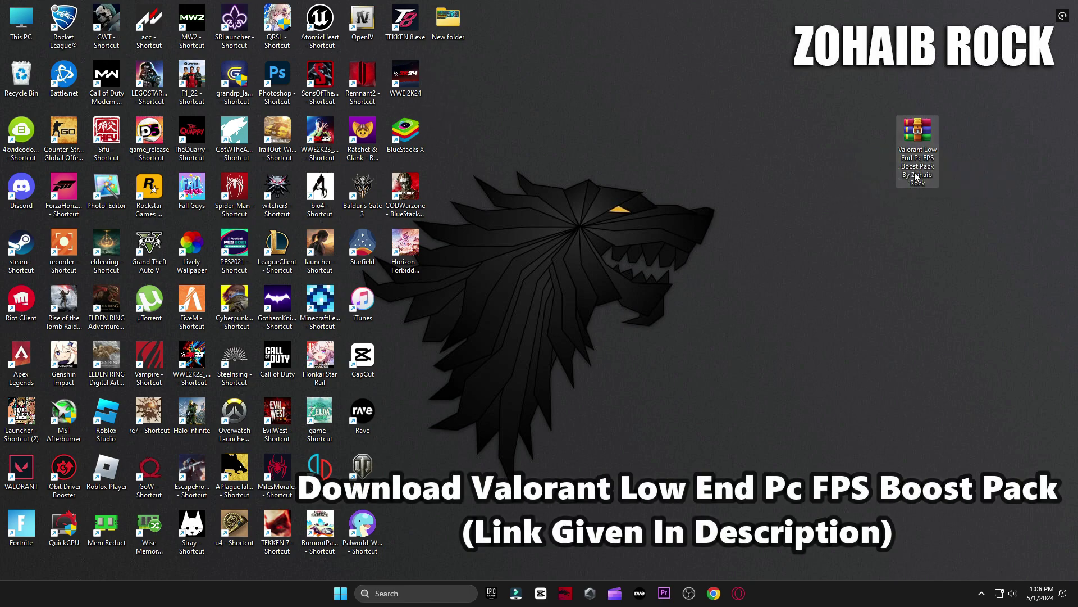
pyautogui.rightClick(920, 147)
pyautogui.moveTo(898, 349)
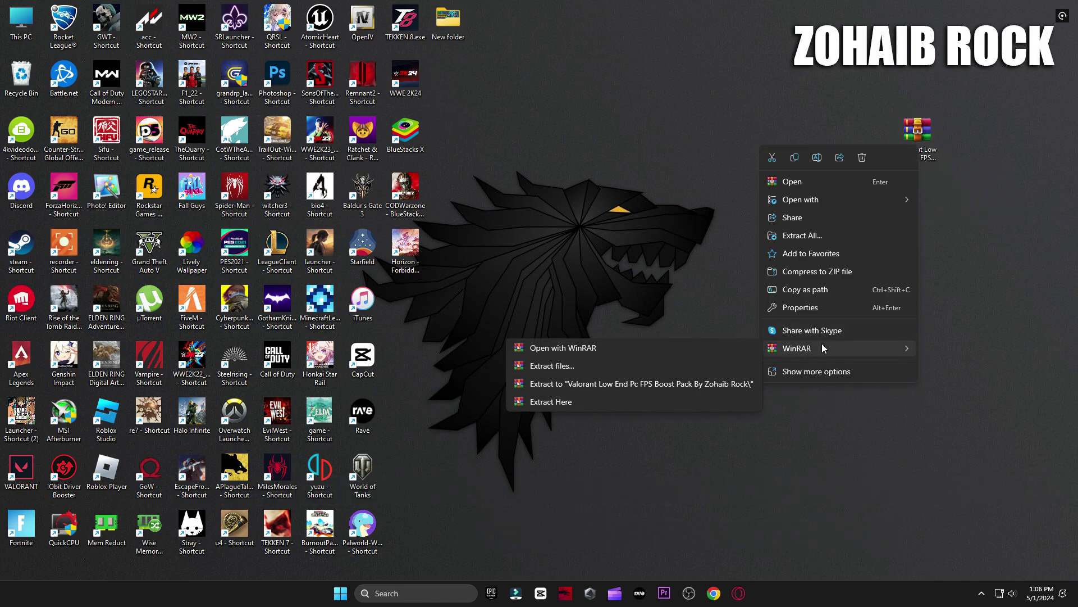
pyautogui.click(568, 404)
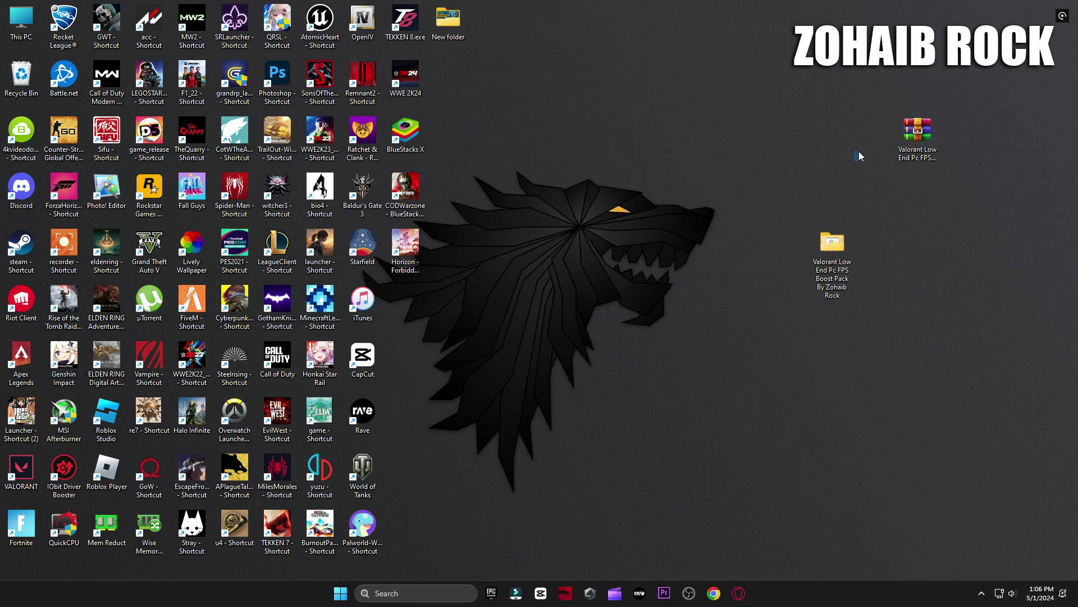
pyautogui.moveTo(872, 153); pyautogui.dragTo(878, 159)
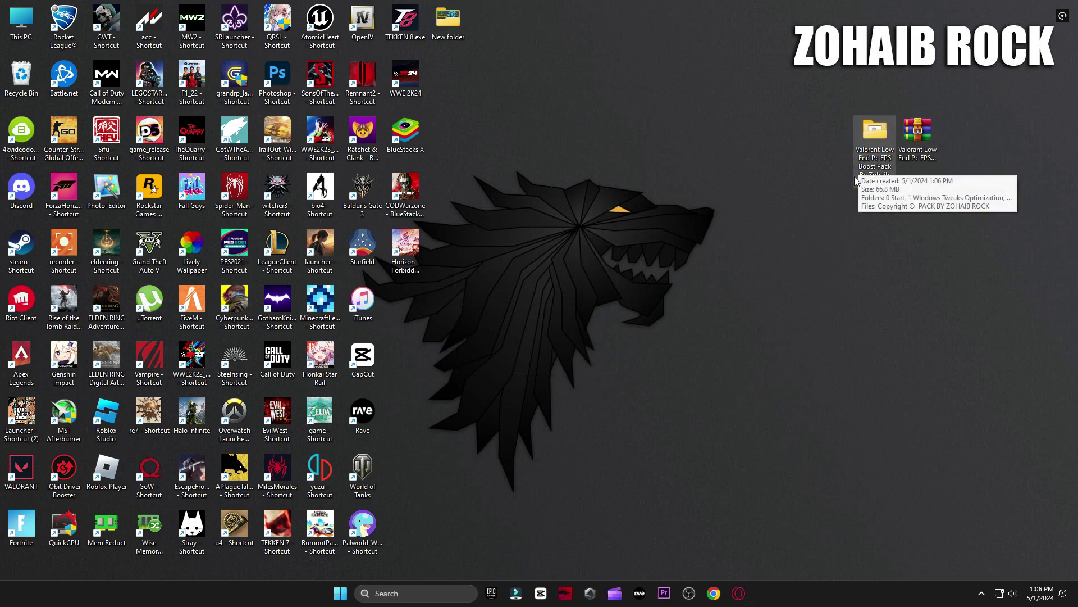
# Launch Create A Restore Point from the extracted pack's 0 Start folder and bring its dialog to the middle of the desktop.
pyautogui.doubleClick(878, 177)
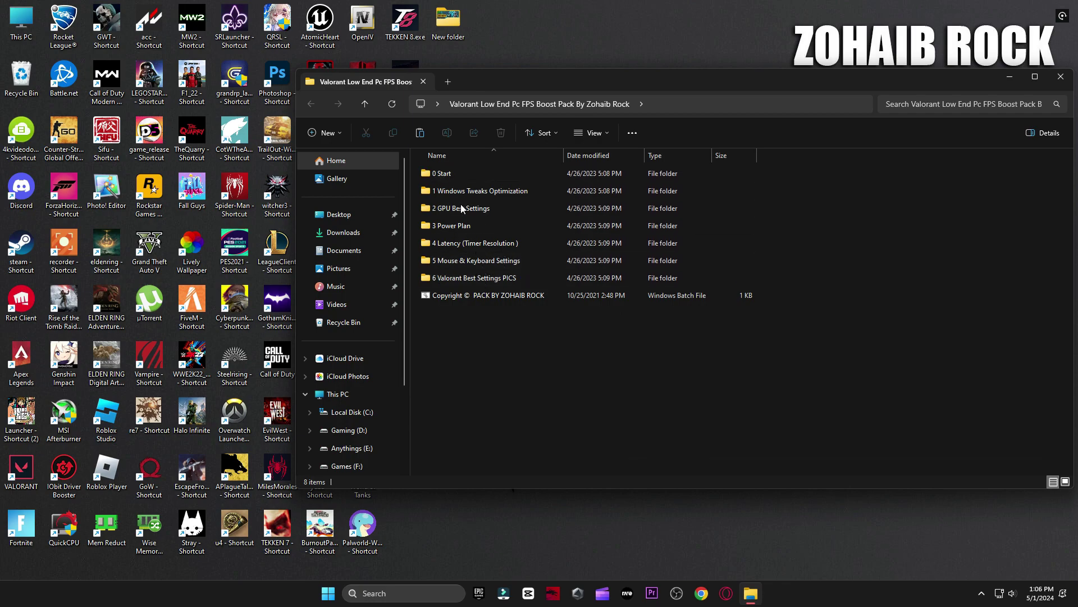
pyautogui.doubleClick(497, 175)
pyautogui.doubleClick(484, 172)
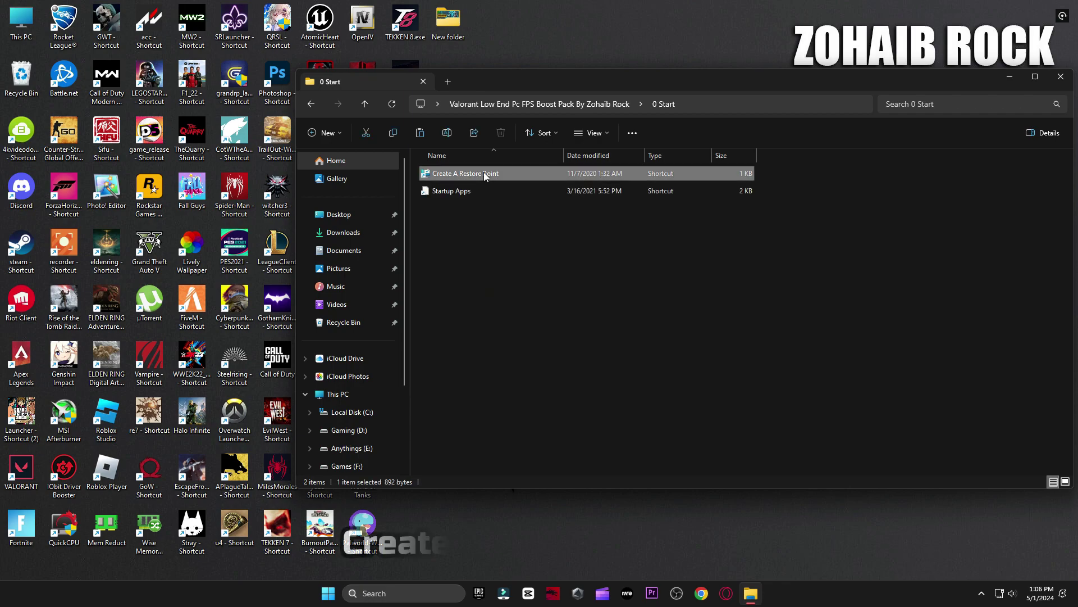
pyautogui.click(1009, 81)
pyautogui.moveTo(233, 77); pyautogui.dragTo(680, 113)
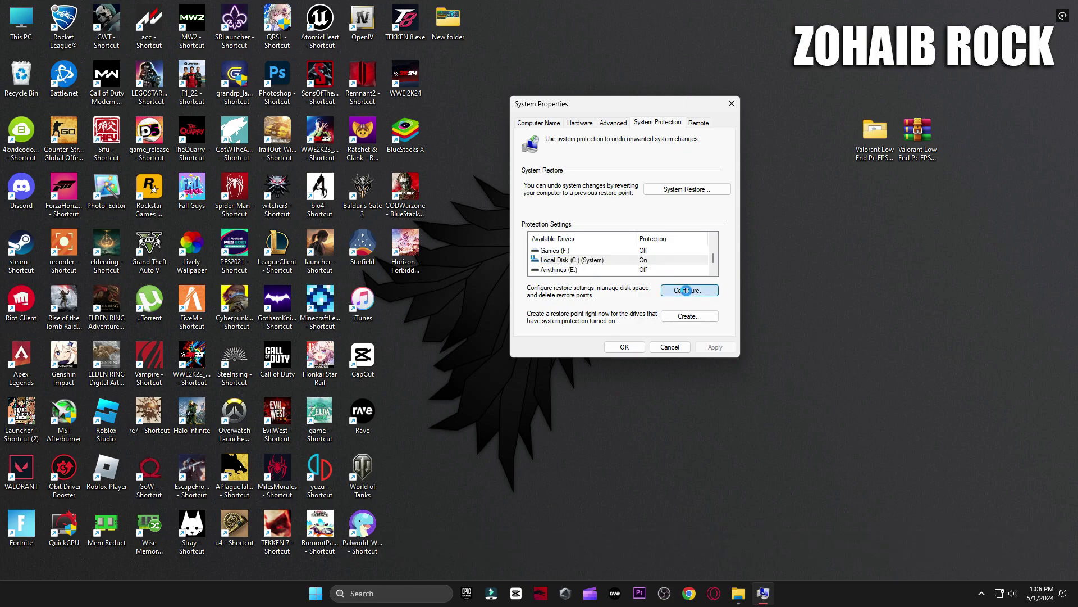
# Apply system protection turned on for Local Disk (C:) and create a restore point described as "backup".
pyautogui.click(686, 290)
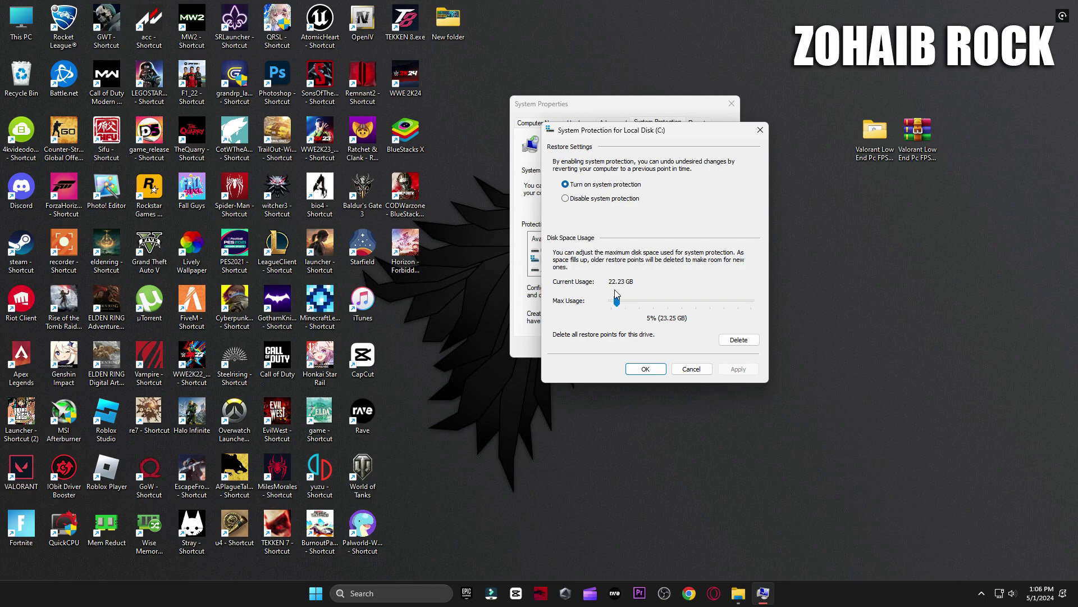
pyautogui.click(646, 369)
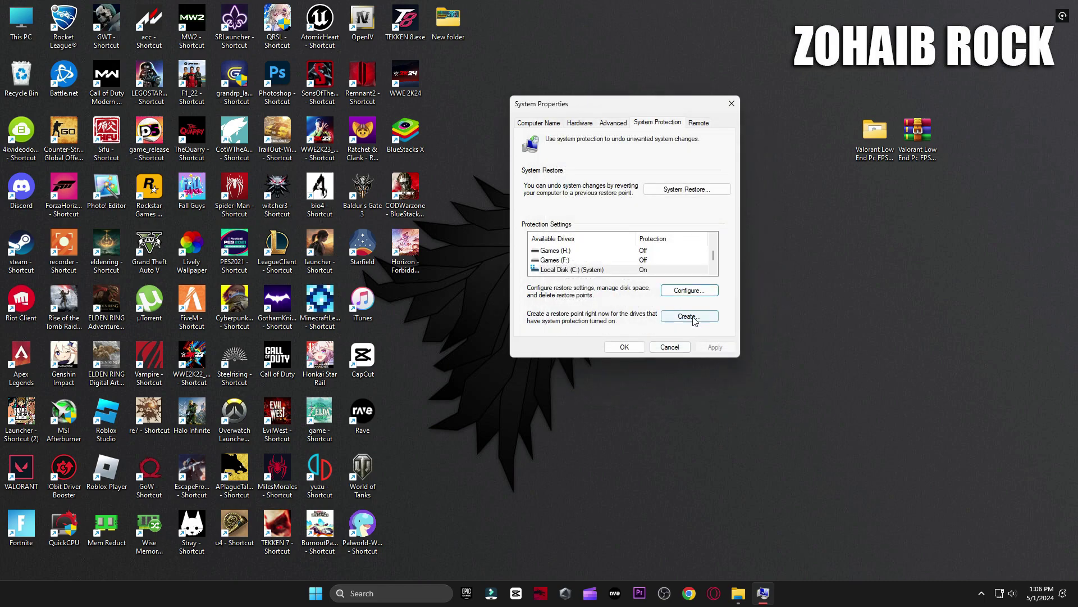
pyautogui.click(689, 316)
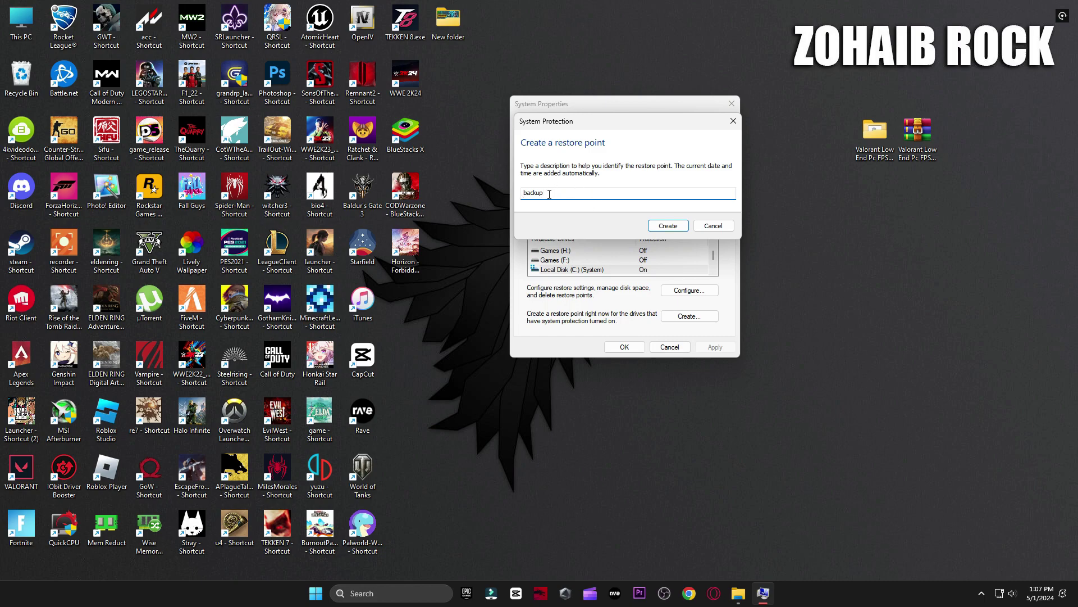
pyautogui.click(666, 226)
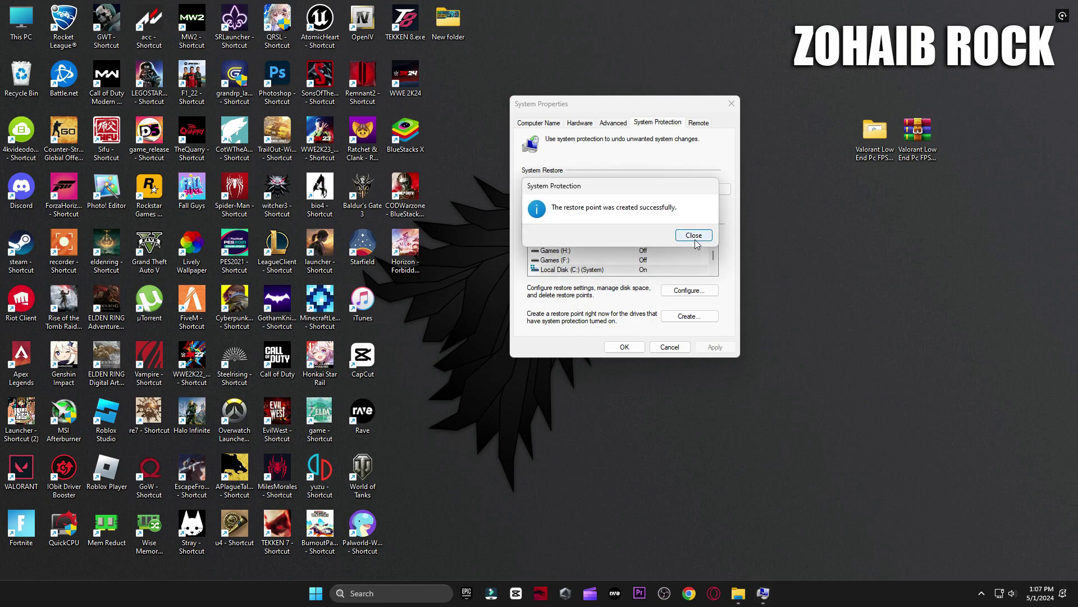
pyautogui.click(696, 240)
pyautogui.click(624, 347)
# Launch the Startup Apps shortcut from the 0 Start folder and look through the list of startup apps in Task Manager.
pyautogui.click(754, 592)
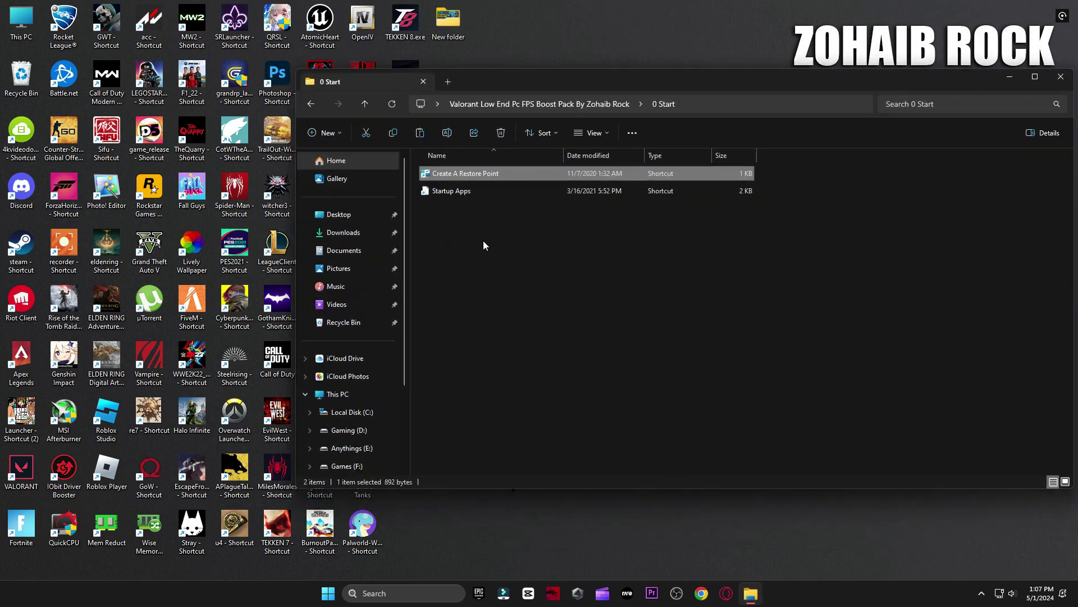
pyautogui.doubleClick(469, 191)
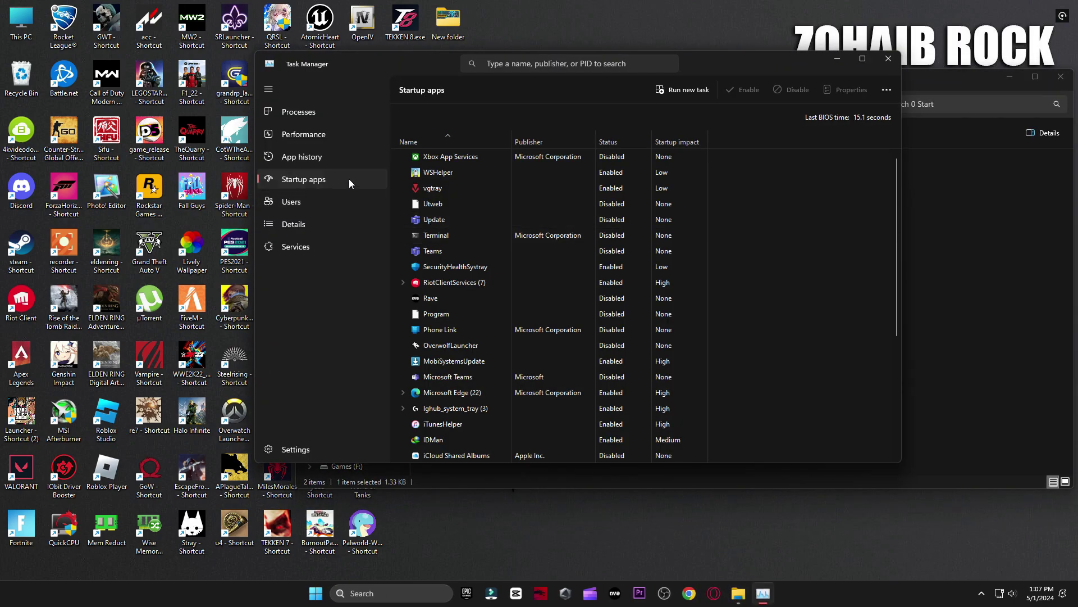
pyautogui.moveTo(733, 64); pyautogui.dragTo(767, 83)
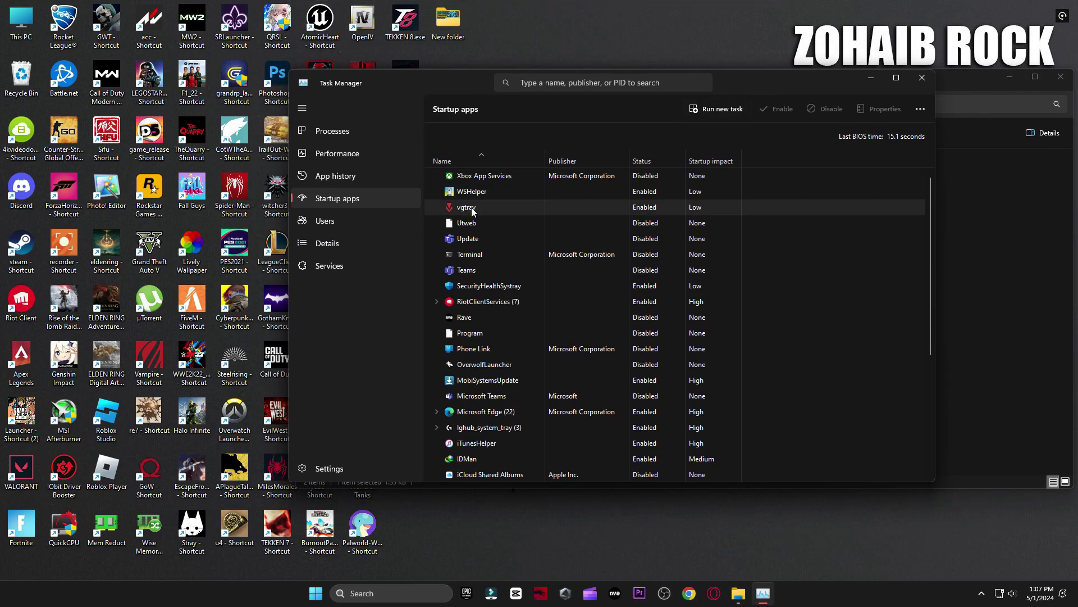
pyautogui.scroll(-5, 592, 300)
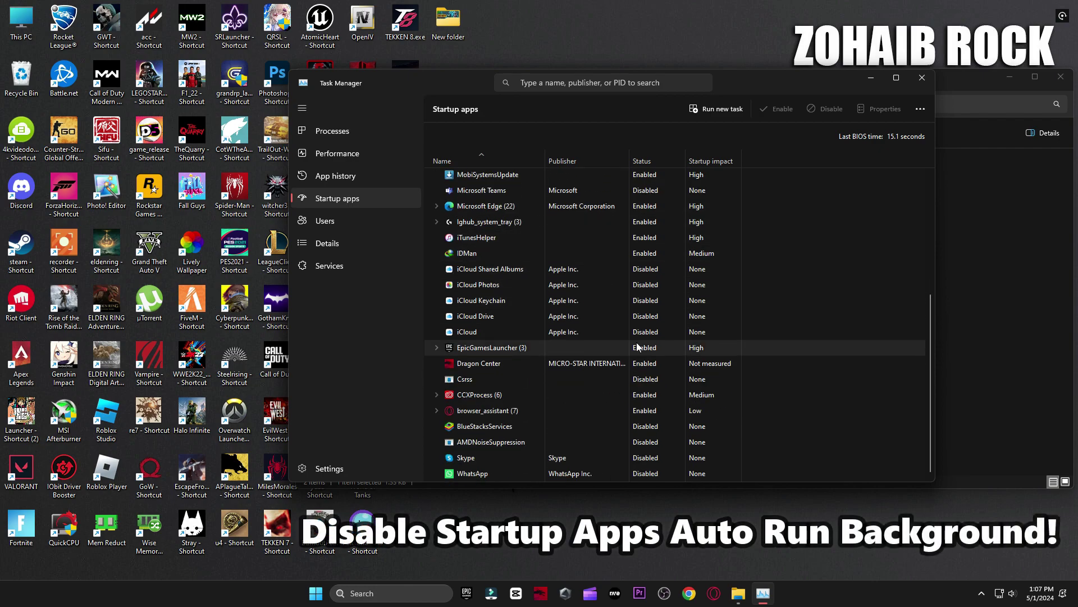
# Enable the Utweb startup app, disable it again and look through the remaining startup apps.
pyautogui.scroll(5, 641, 449)
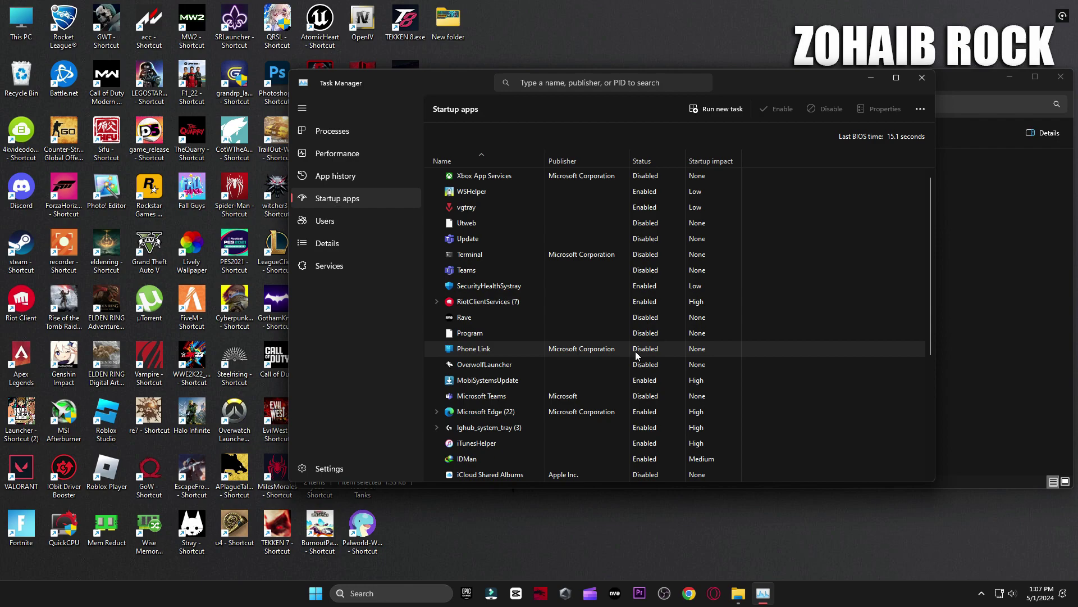
pyautogui.click(636, 225)
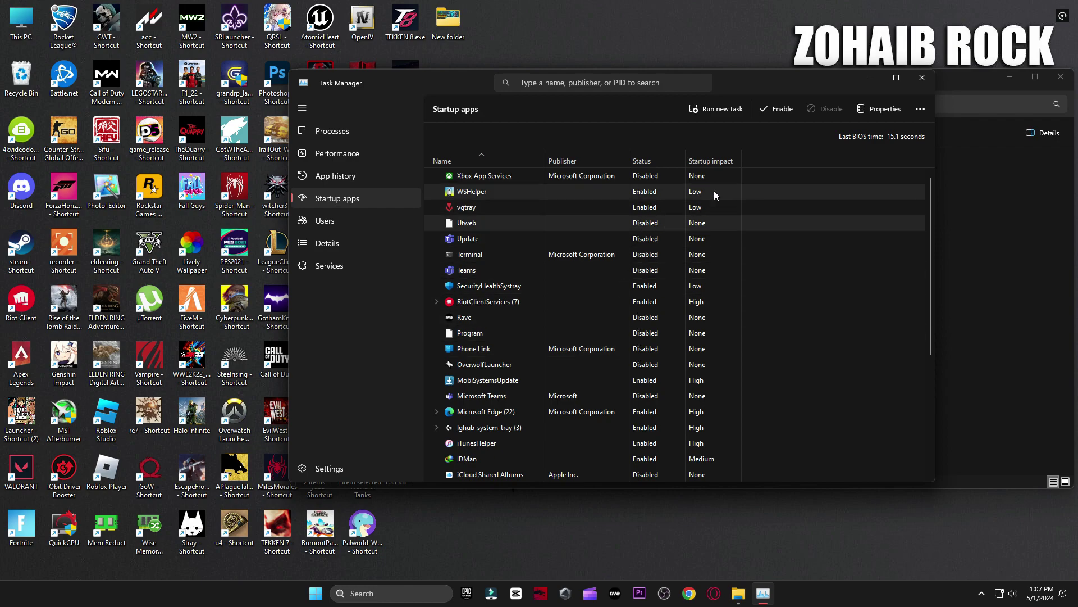
pyautogui.click(778, 111)
pyautogui.click(824, 109)
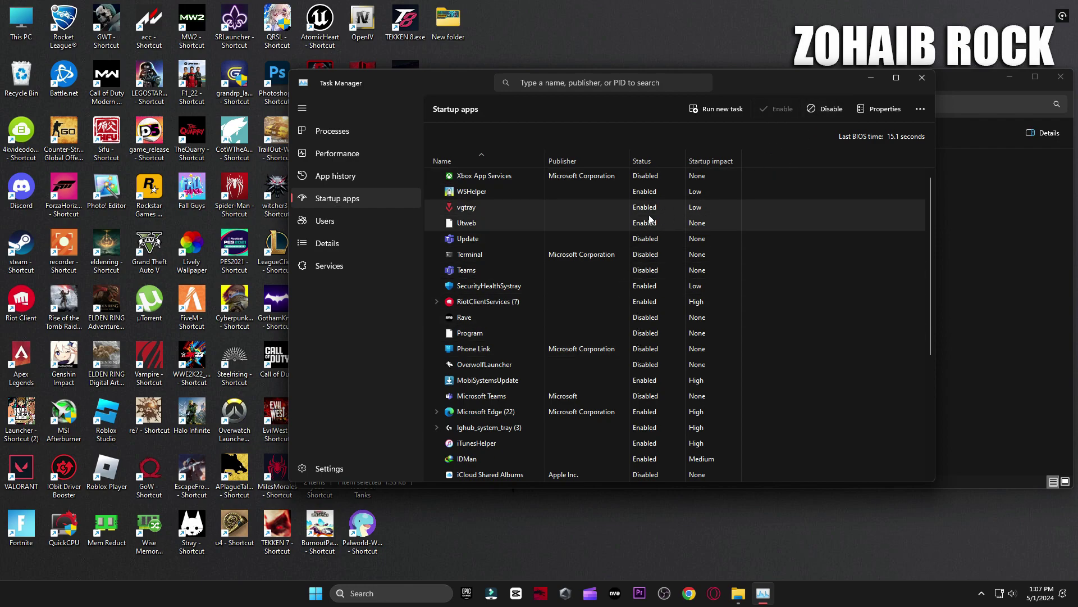
pyautogui.click(646, 238)
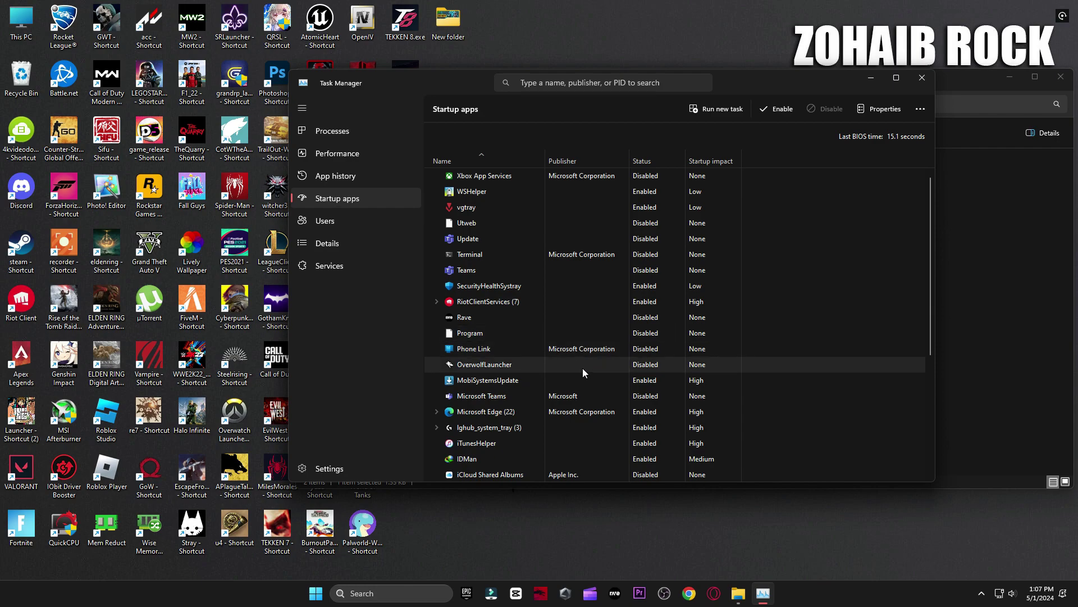
pyautogui.scroll(-1, 620, 364)
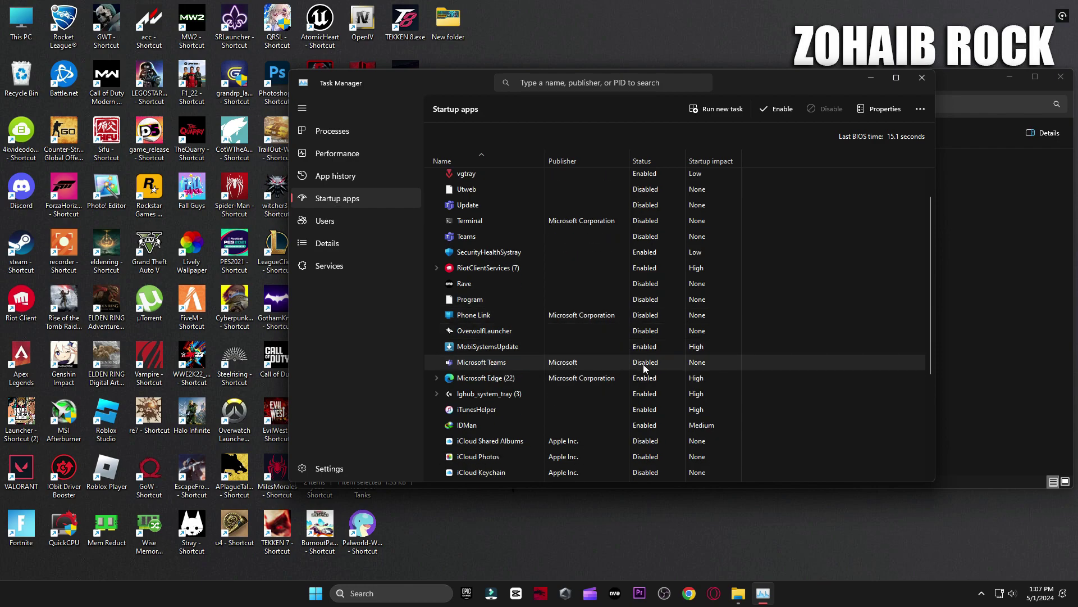
pyautogui.scroll(-3, 639, 362)
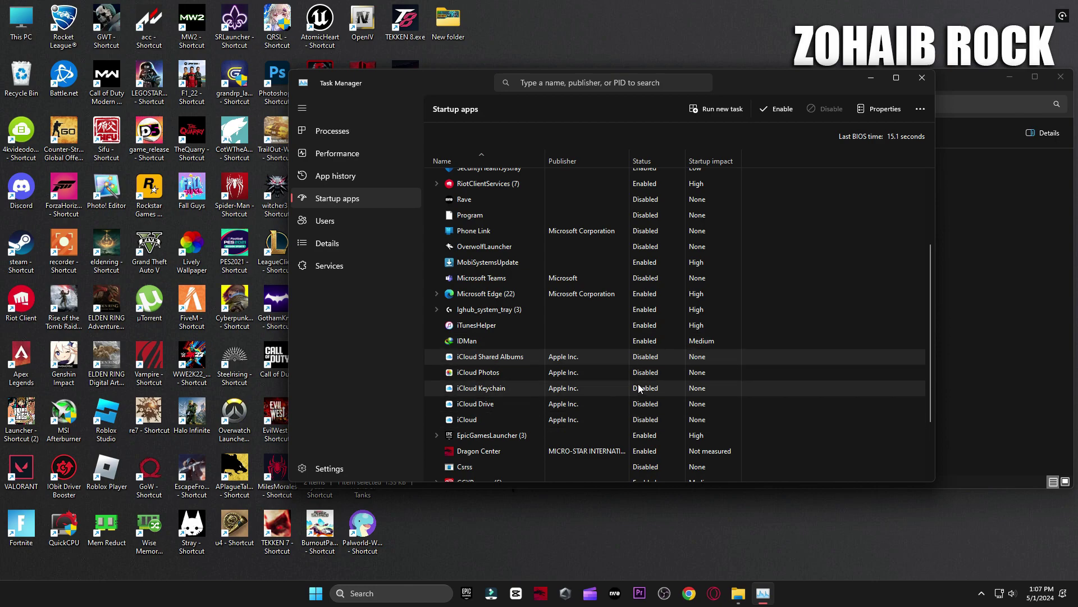
pyautogui.scroll(-3, 634, 359)
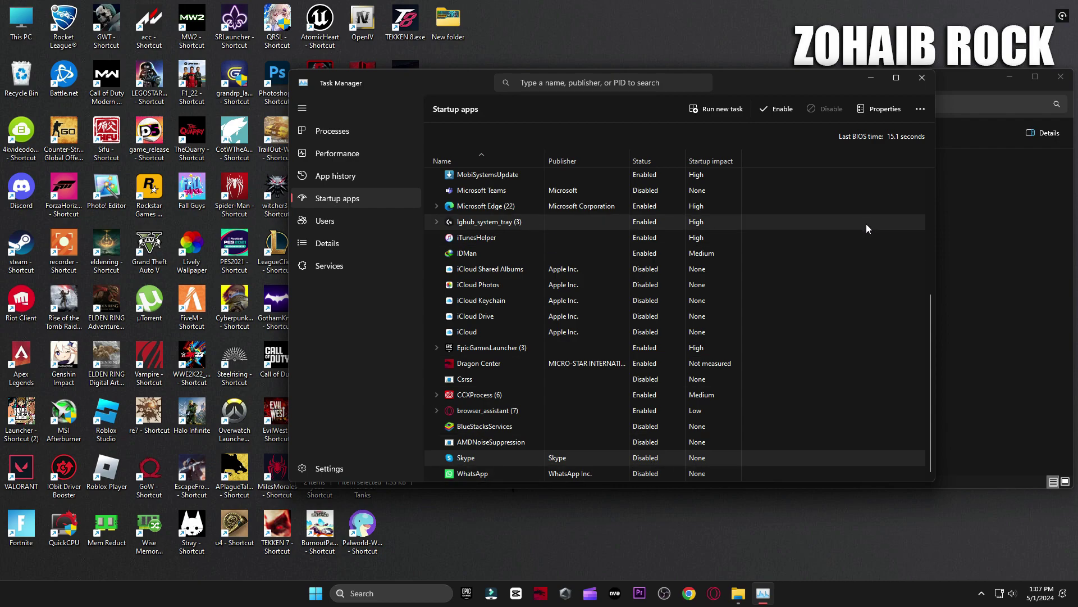
# Close Task Manager and open the FPS boost pack's 1 Windows Tweaks Optimization folder.
pyautogui.click(920, 80)
pyautogui.click(313, 107)
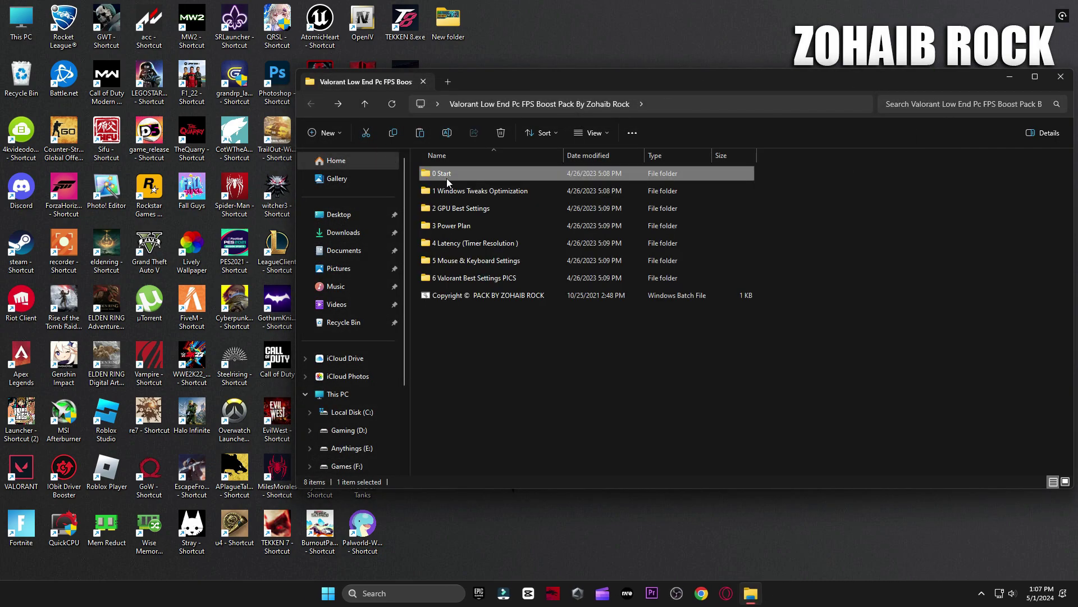
pyautogui.doubleClick(458, 189)
# Open Windows Settings, look through the System page's categories and close it.
pyautogui.press('super')
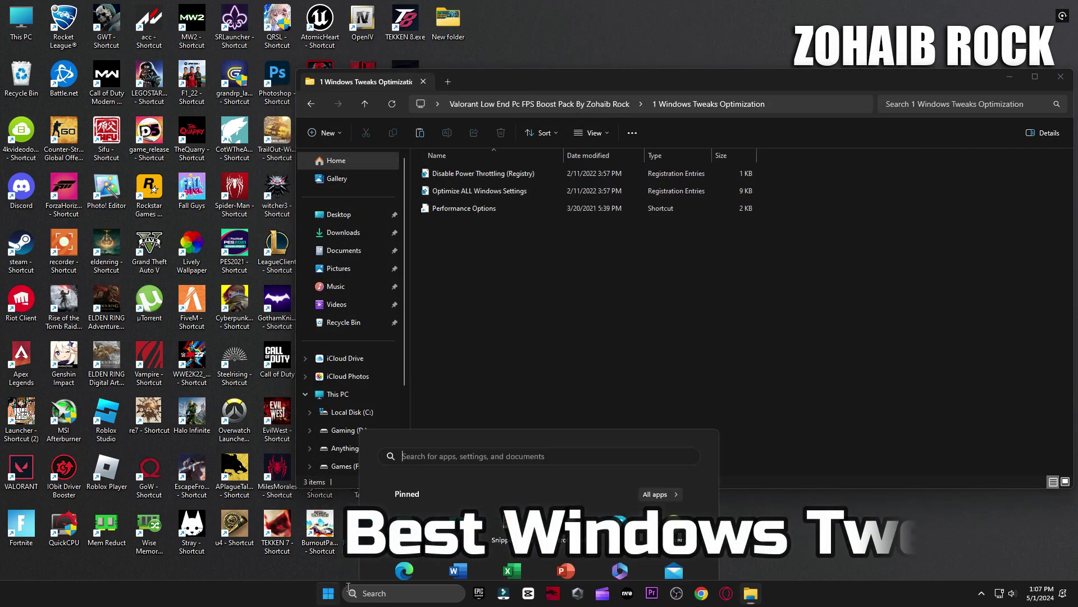
pyautogui.click(509, 362)
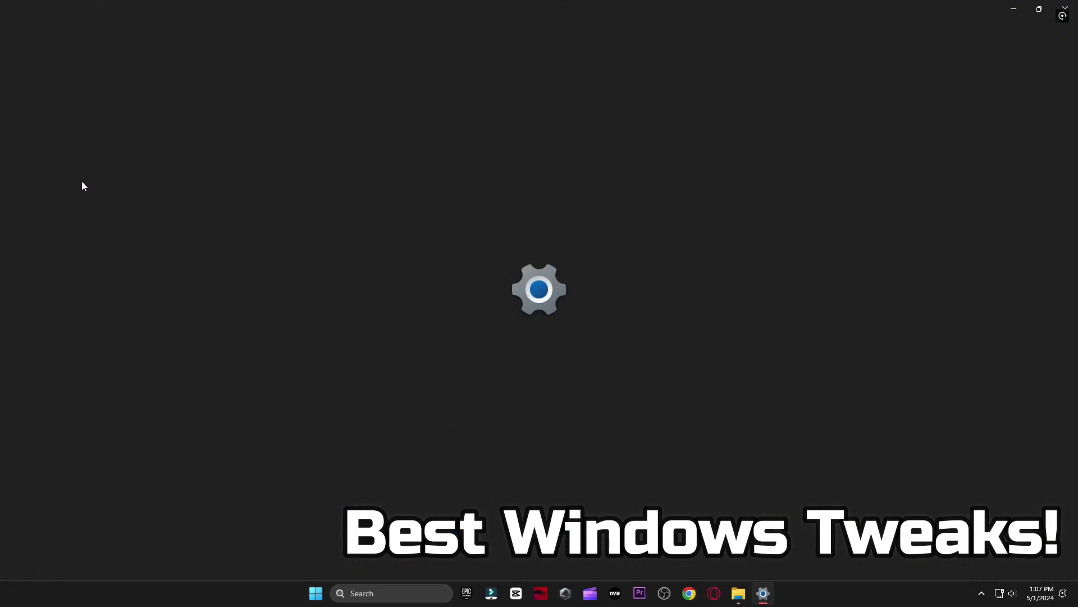
pyautogui.click(31, 145)
pyautogui.scroll(-6, 202, 170)
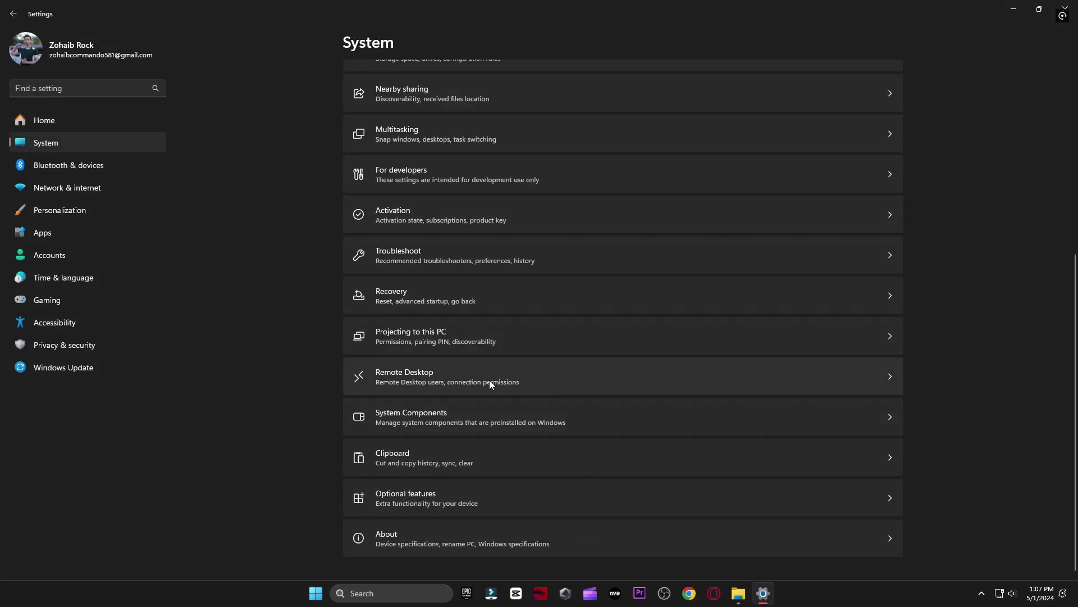
pyautogui.click(1065, 8)
# Merge the Optimize ALL Windows Settings and Disable Power Throttling (Registry) files into the Windows registry.
pyautogui.doubleClick(479, 190)
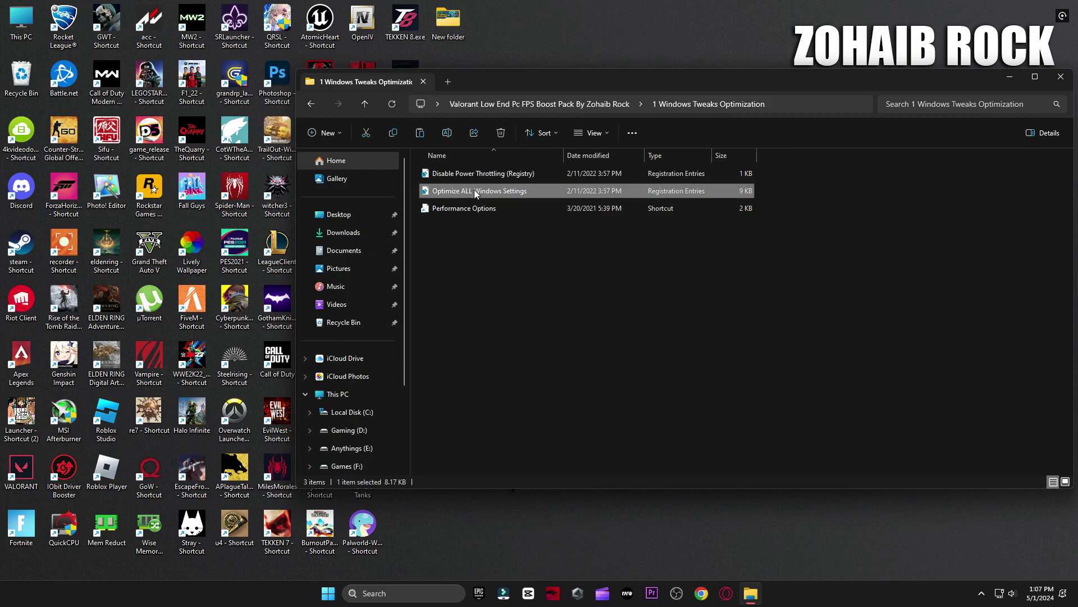
pyautogui.click(624, 311)
pyautogui.click(665, 300)
pyautogui.doubleClick(494, 176)
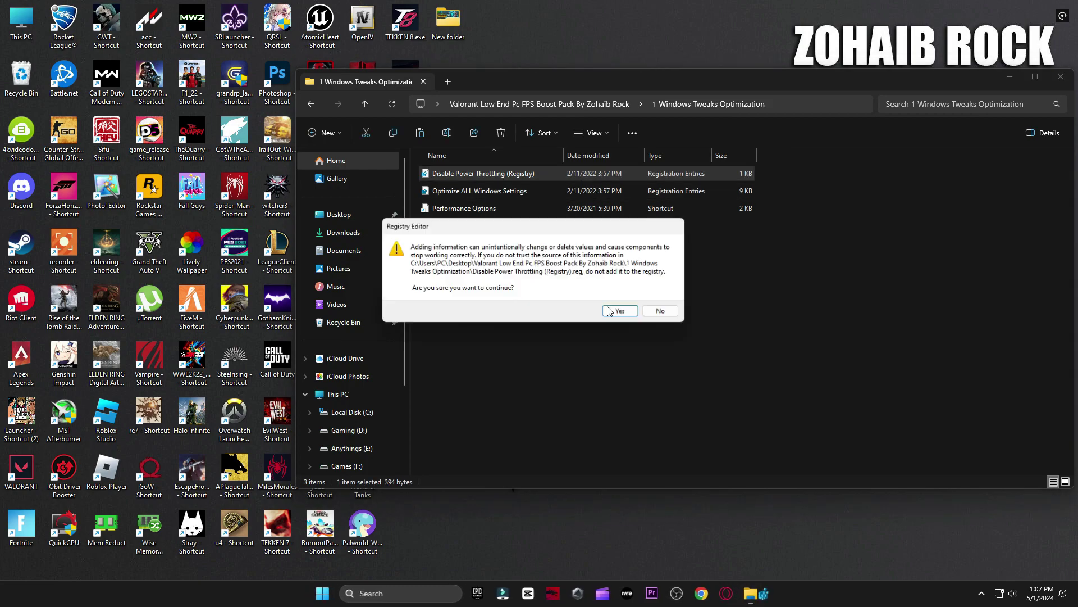
pyautogui.click(624, 310)
pyautogui.click(663, 299)
# Accept Performance Options with "Let Windows choose what's best for my computer" and open the pack's 2 GPU Best Settings folder.
pyautogui.doubleClick(440, 208)
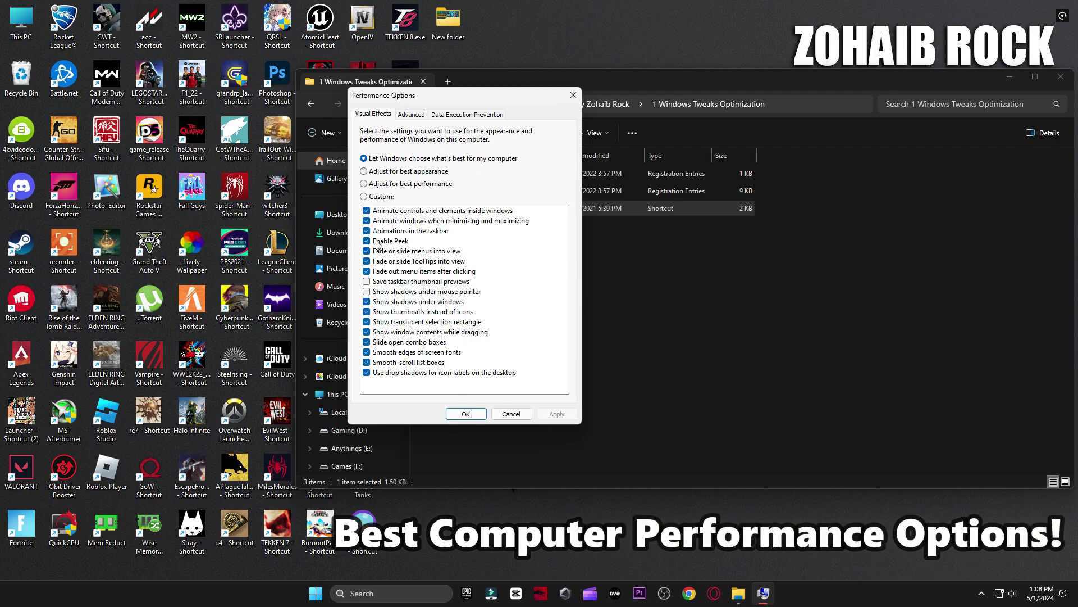
pyautogui.click(482, 412)
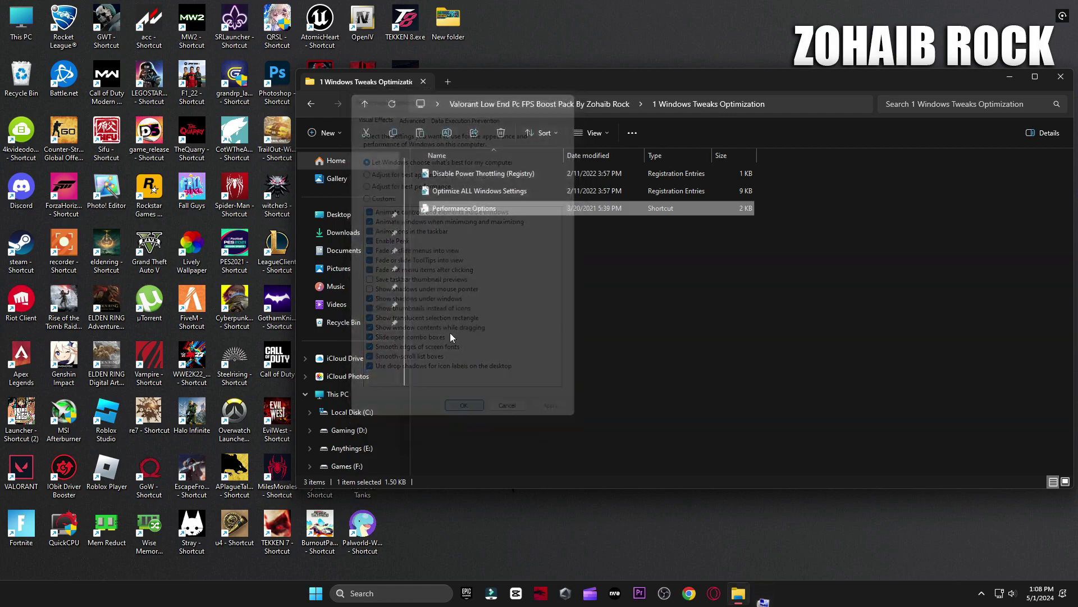
pyautogui.click(311, 104)
pyautogui.doubleClick(453, 209)
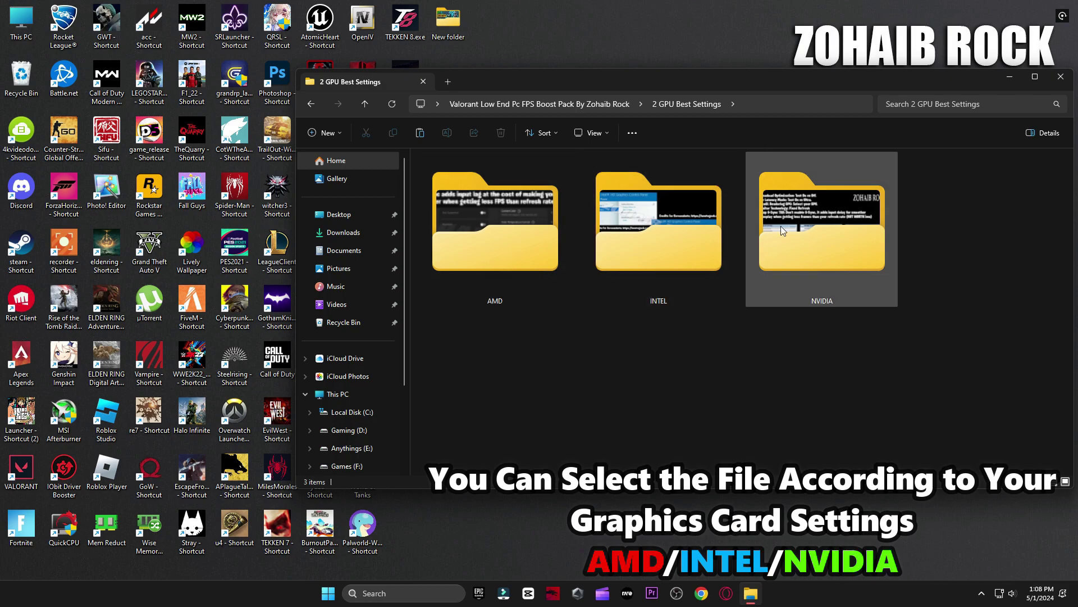
# Open the AMD folder and view its recommended settings images from AMD ADVANCE SETTING 1 to AMD DISPLAY SETTING 3.
pyautogui.doubleClick(444, 196)
pyautogui.click(444, 196)
pyautogui.doubleClick(445, 199)
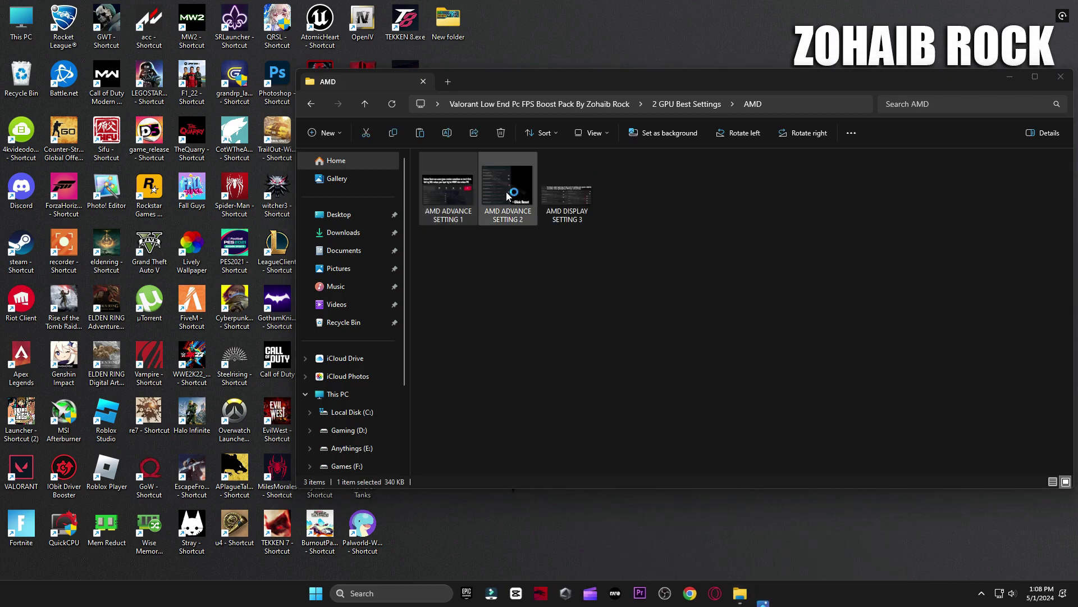
pyautogui.press('Right')
pyautogui.press('Right')
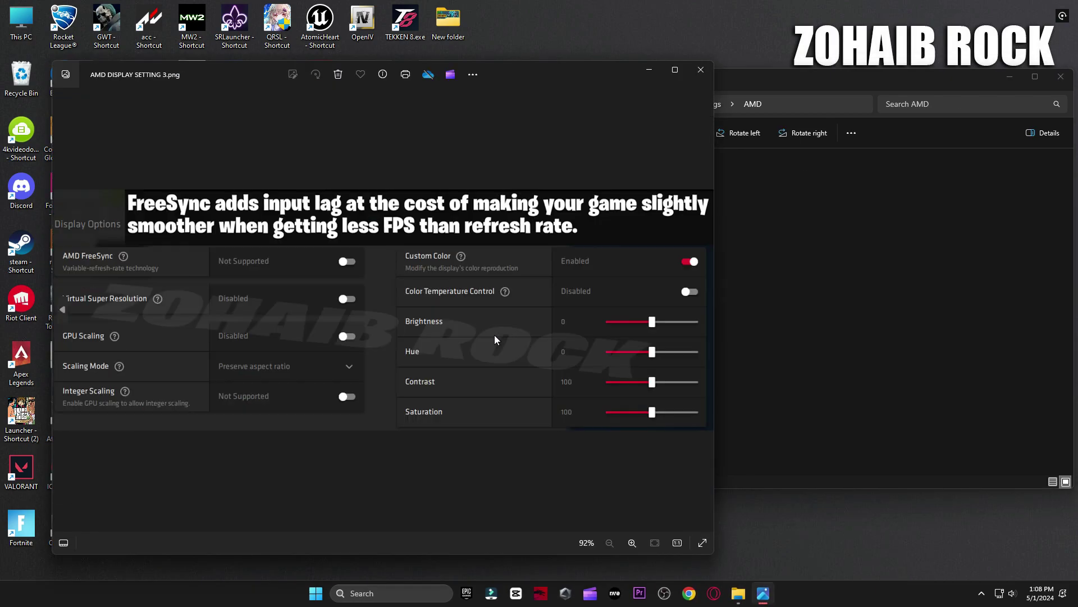
pyautogui.click(701, 69)
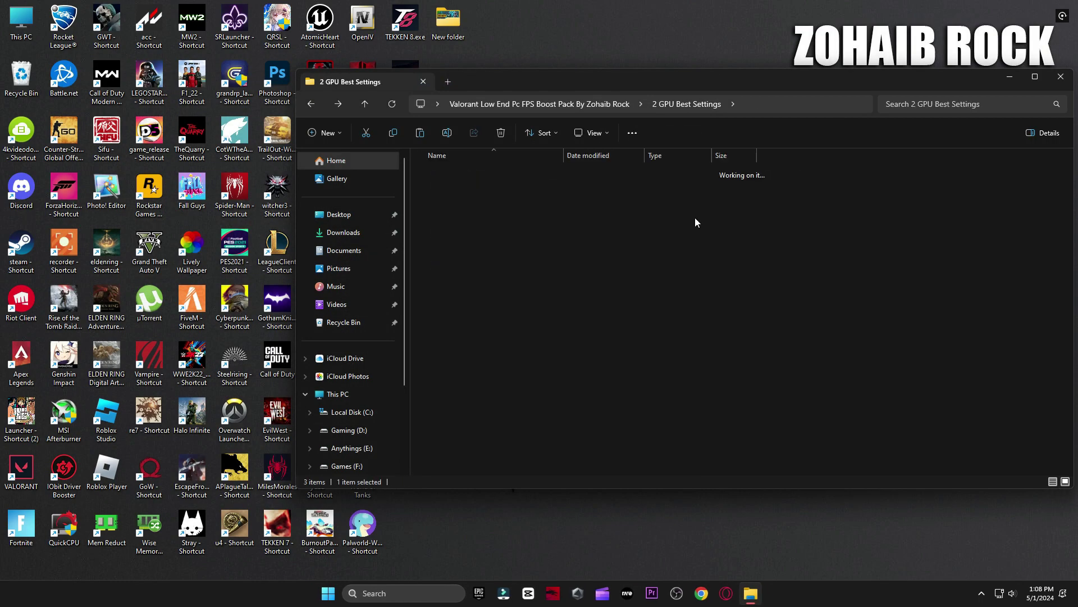
# Open the INTEL folder and view its recommended settings images, including Intel HD Graphics Control Panel.png.
pyautogui.click(463, 198)
pyautogui.doubleClick(463, 198)
pyautogui.press('Right')
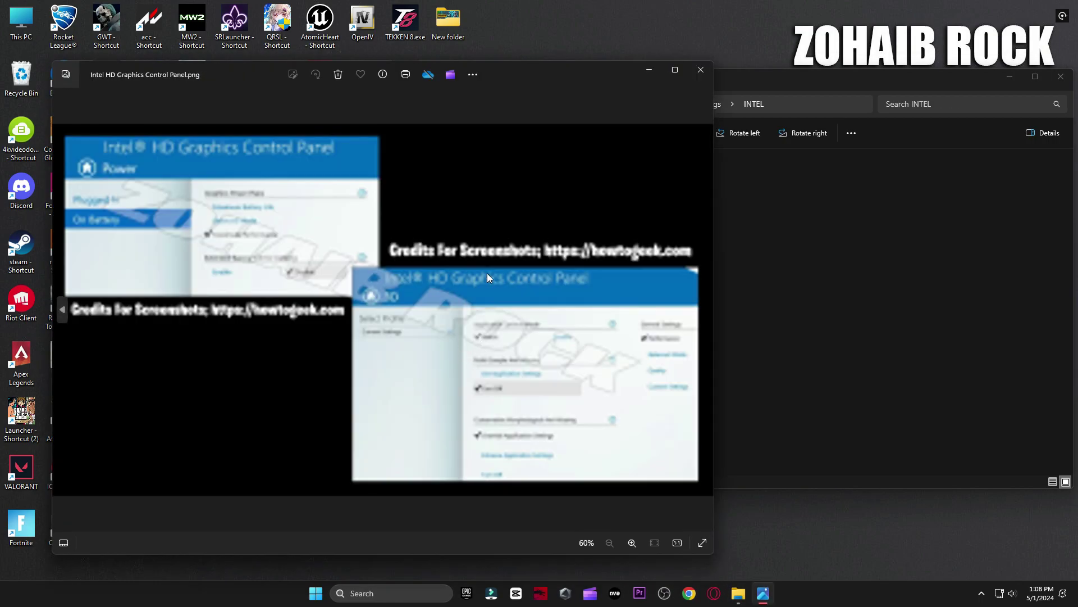
pyautogui.click(701, 69)
# Open the NVIDIA folder within 2 GPU Best Settings and view the NVIDIA Settings (Manage 3D Settings) image.
pyautogui.click(688, 104)
pyautogui.doubleClick(814, 248)
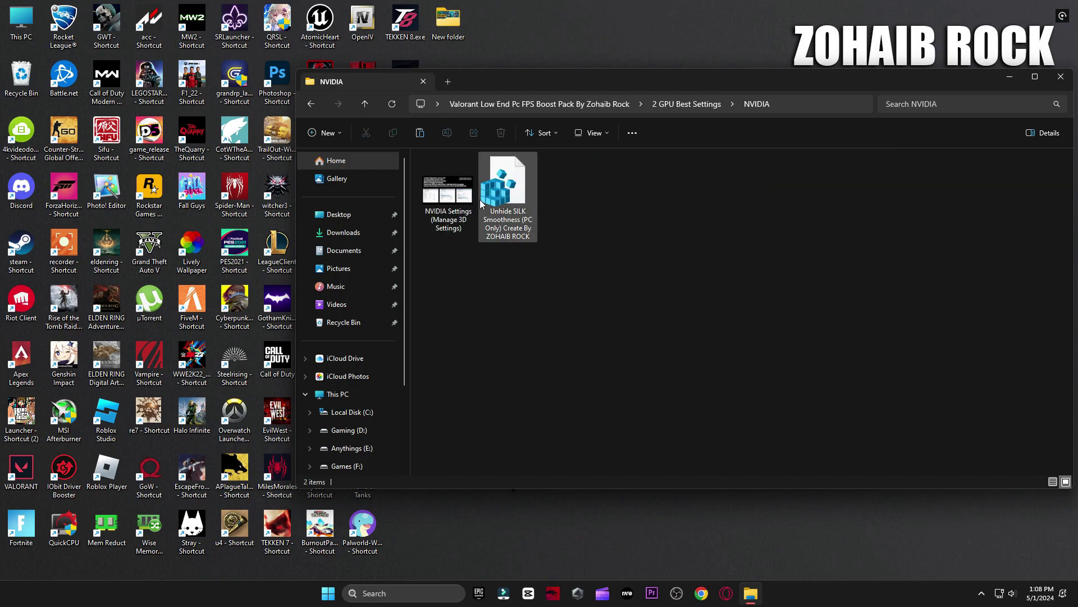
pyautogui.click(463, 188)
pyautogui.doubleClick(463, 187)
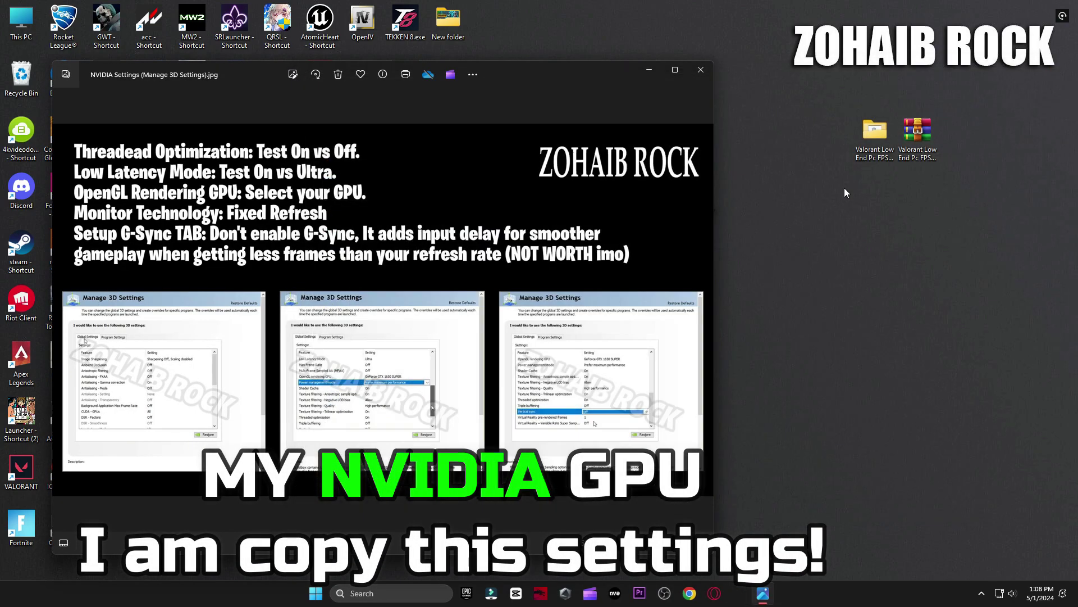
# Launch NVIDIA Control Panel from the desktop, close the settings image and make the panel's window slightly taller.
pyautogui.rightClick(845, 189)
pyautogui.click(873, 408)
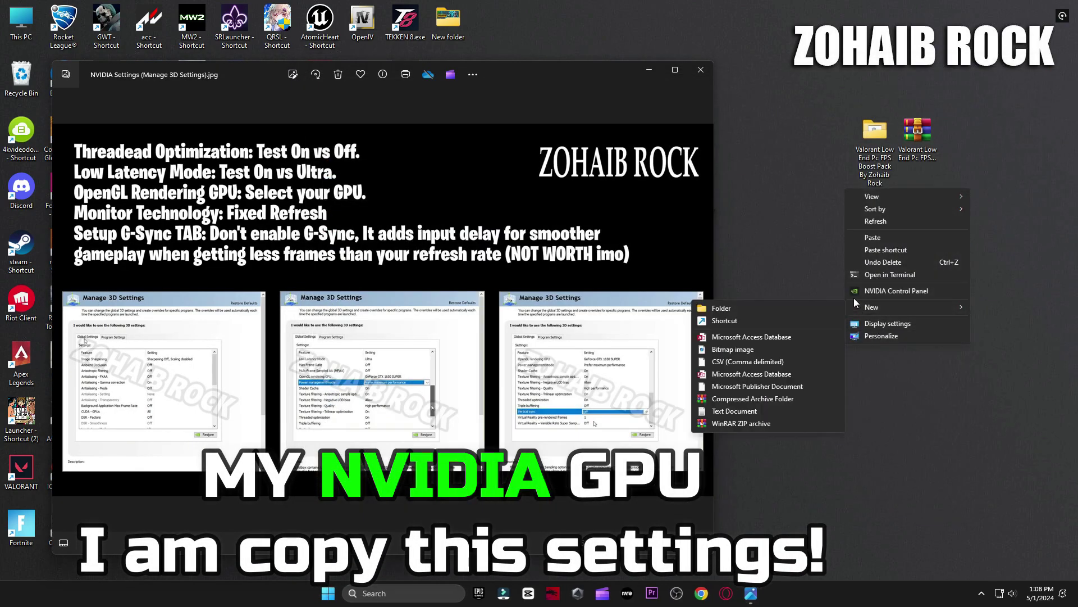
pyautogui.click(893, 292)
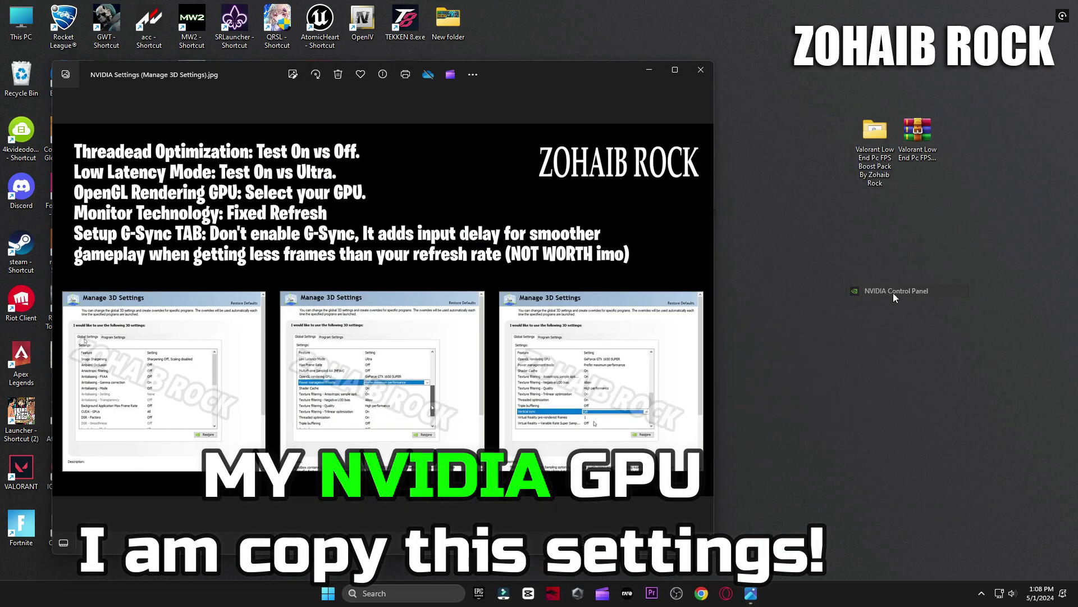
pyautogui.click(700, 75)
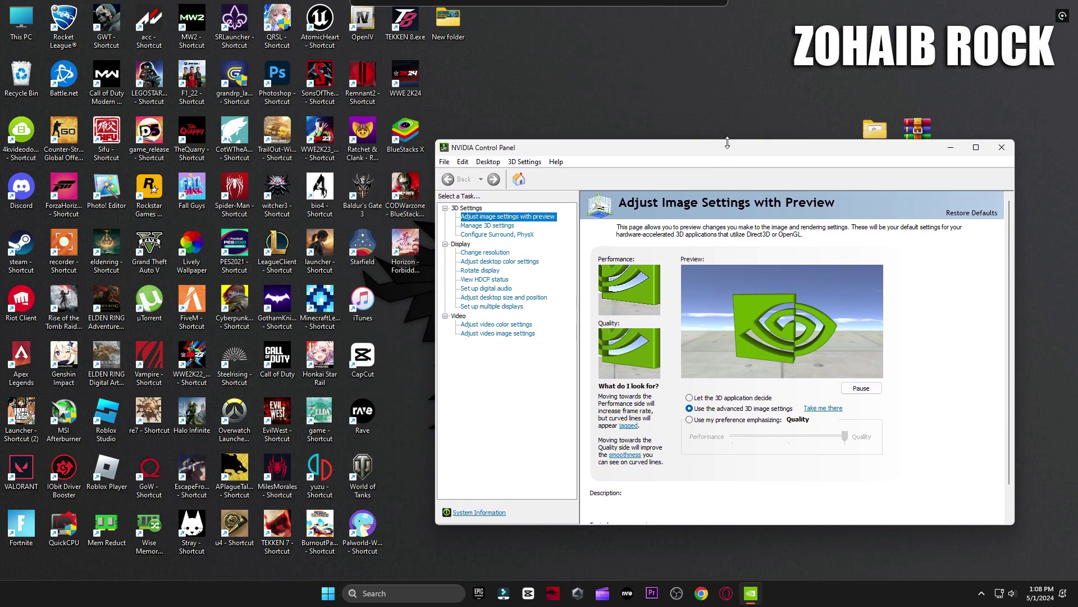
pyautogui.moveTo(723, 176); pyautogui.dragTo(723, 116)
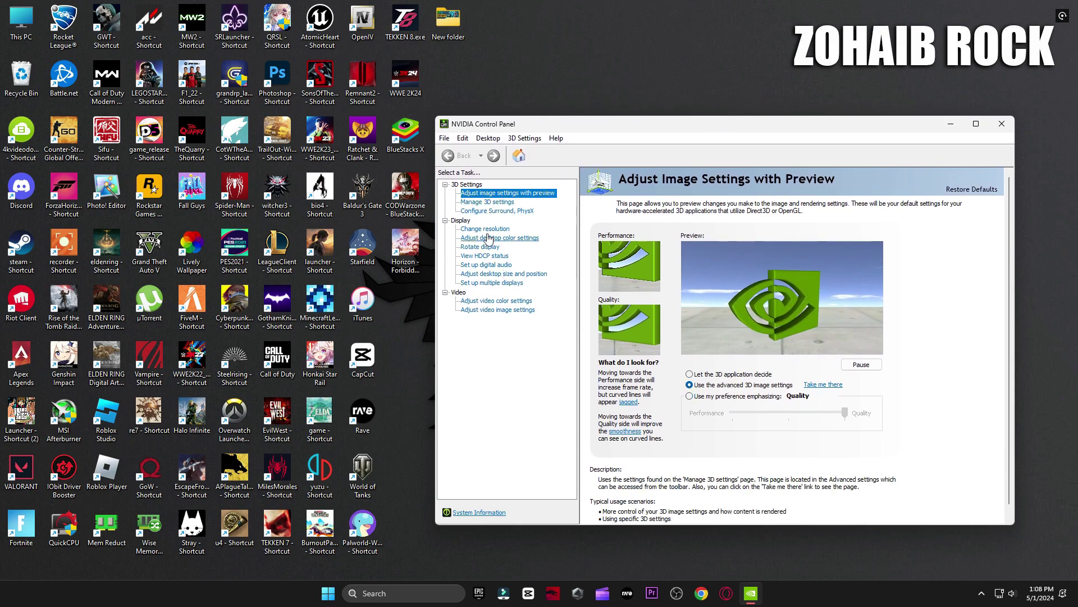
# Review all global options under Manage 3D Settings and close NVIDIA Control Panel.
pyautogui.click(497, 202)
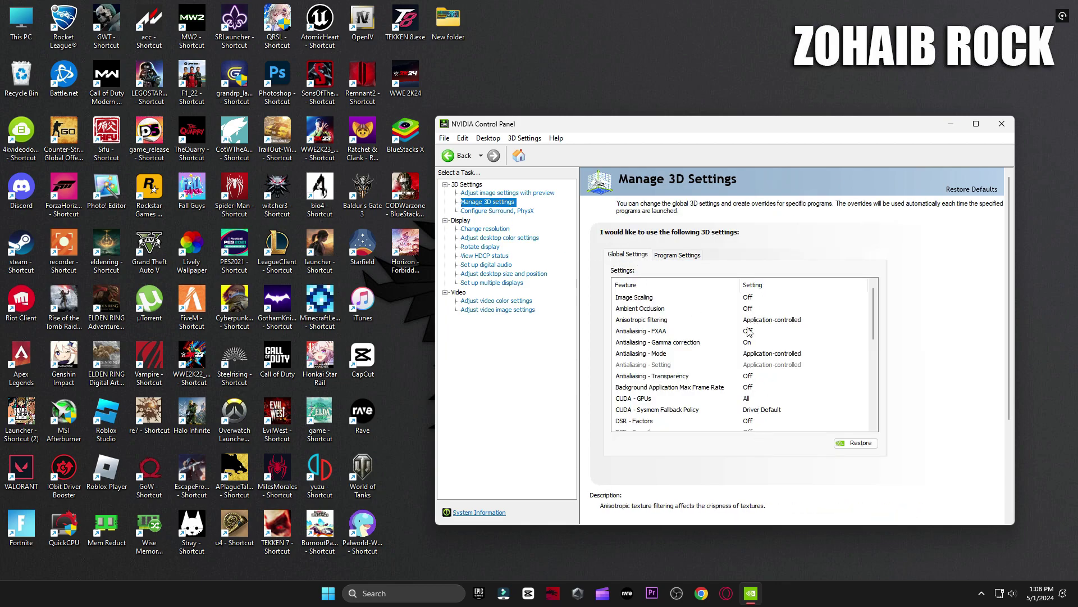
pyautogui.scroll(-1, 730, 407)
pyautogui.scroll(-2, 733, 410)
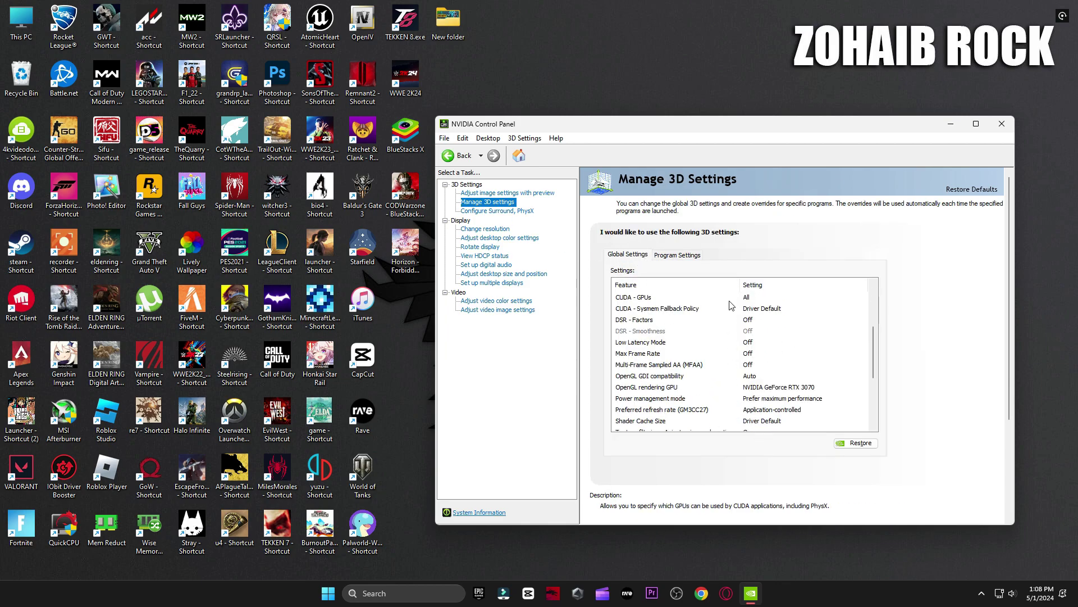
pyautogui.scroll(-2, 723, 326)
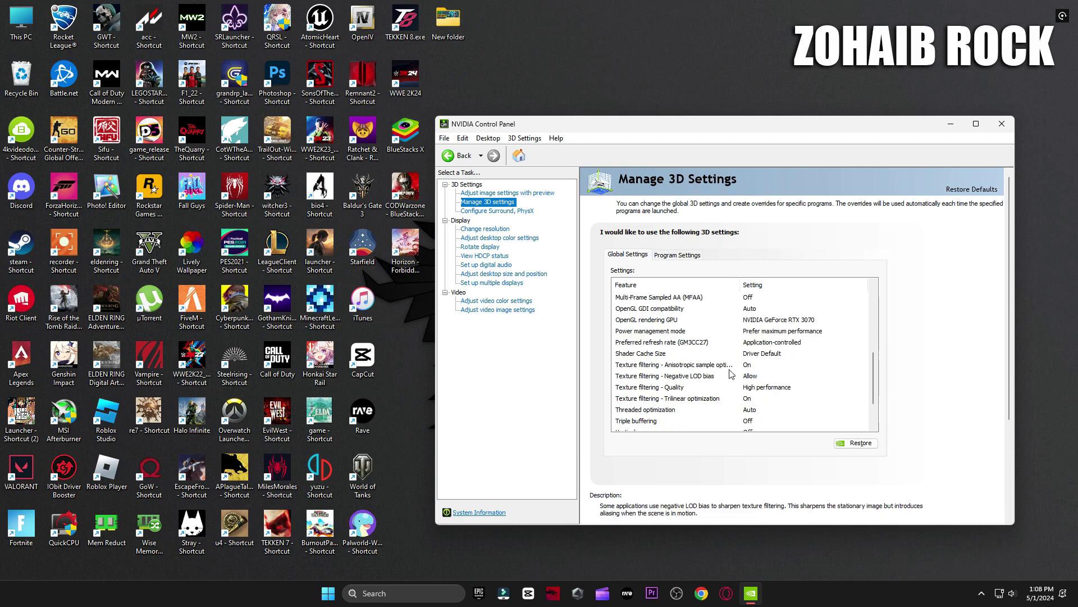
pyautogui.scroll(-2, 731, 374)
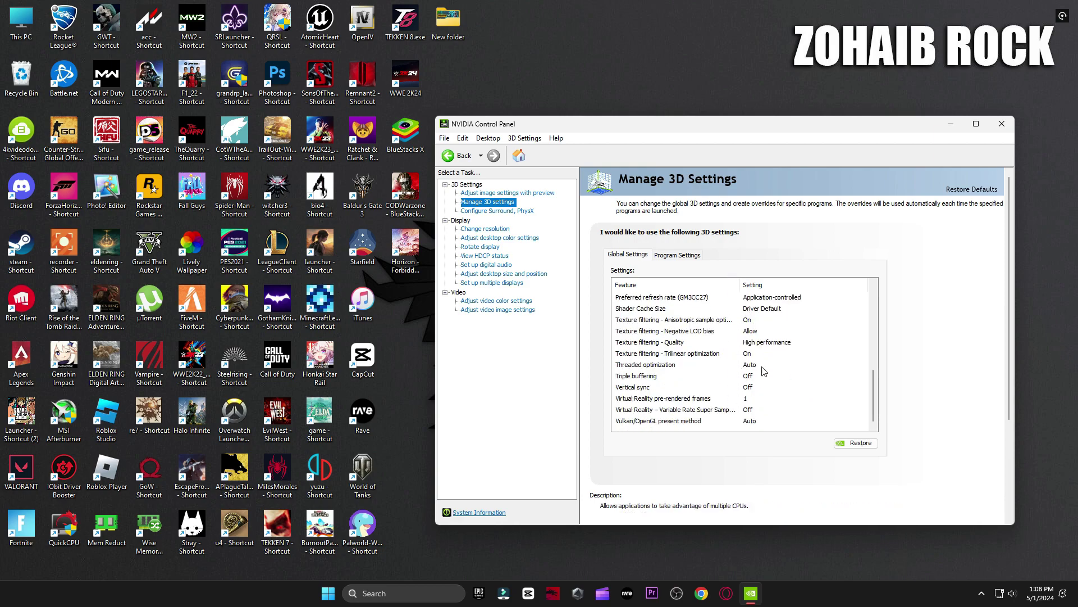
pyautogui.click(1002, 124)
# Open the 64bit folder inside the boost pack's 3 Power Plan and Quick-CPU folders.
pyautogui.doubleClick(873, 130)
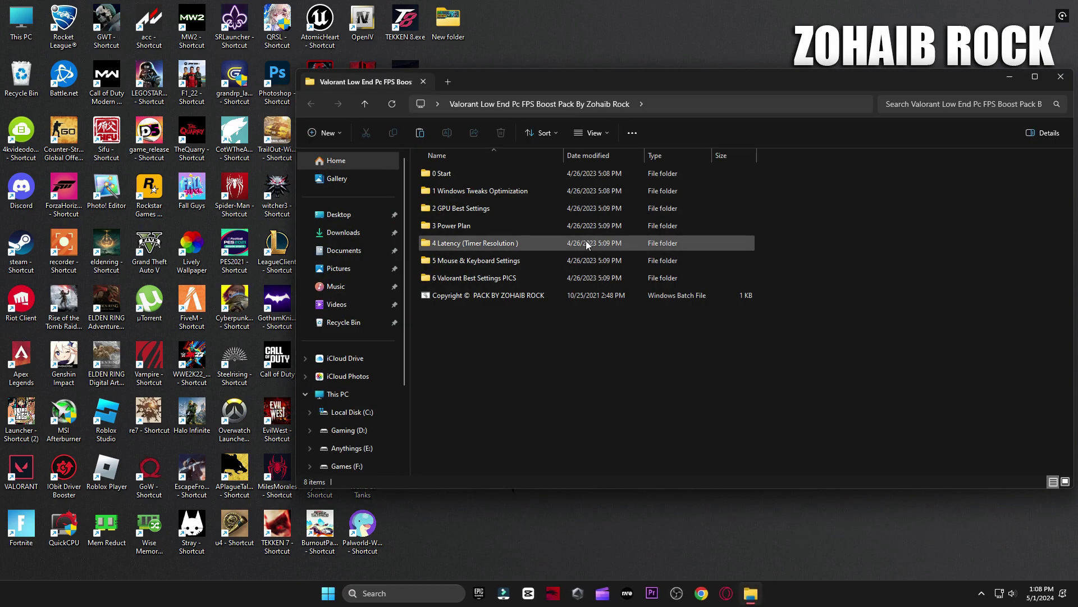
pyautogui.doubleClick(491, 227)
pyautogui.doubleClick(470, 175)
pyautogui.doubleClick(466, 190)
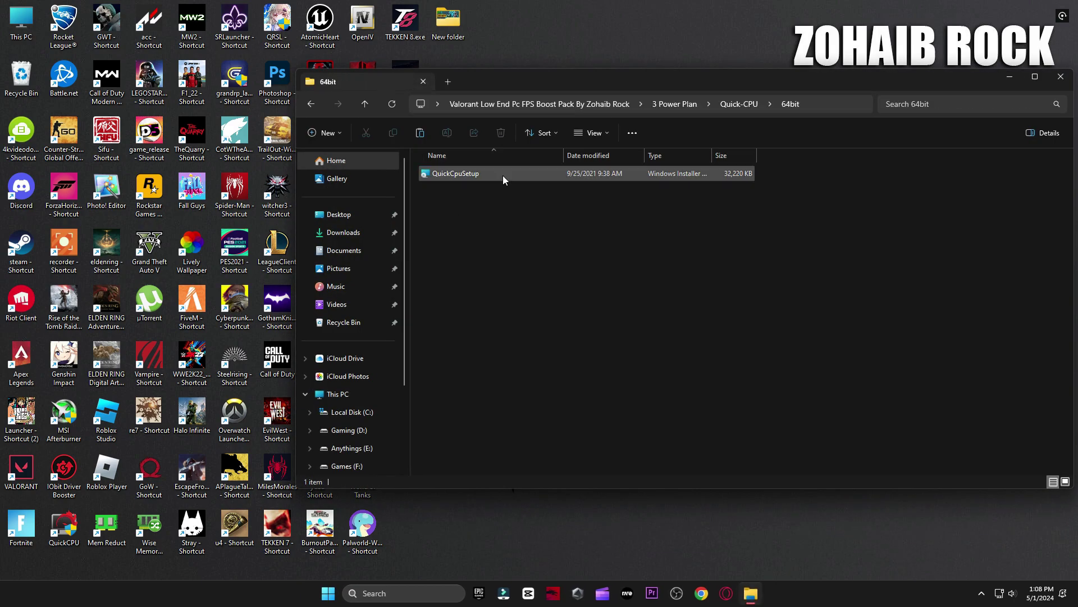
# Launch QuickCPU from the desktop, close the pack's folder and choose High performance as the system power plan.
pyautogui.click(65, 527)
pyautogui.click(1060, 76)
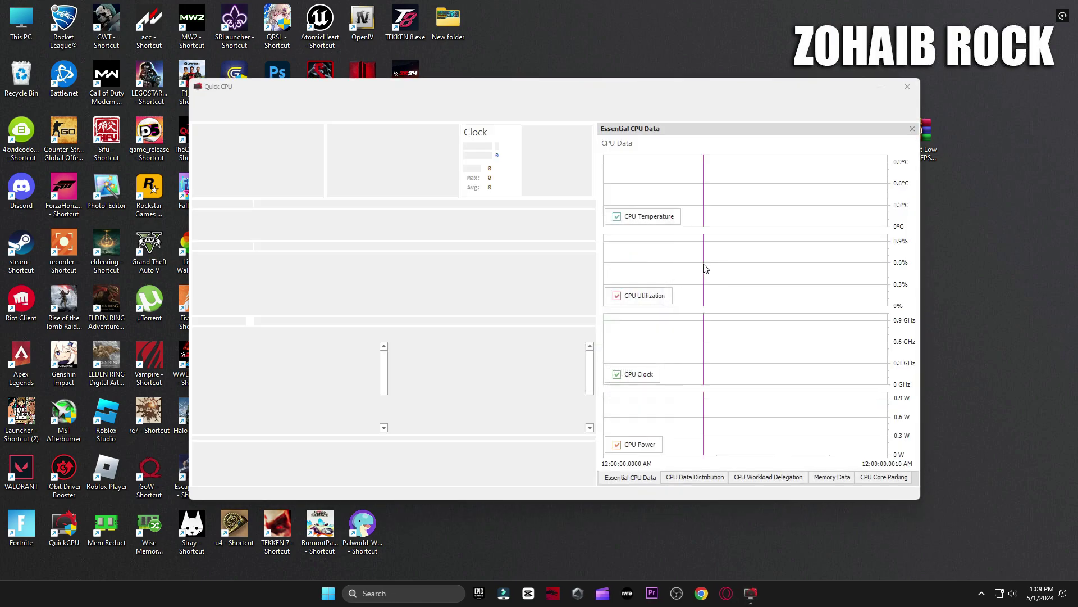
pyautogui.moveTo(592, 89); pyautogui.dragTo(698, 96)
pyautogui.click(420, 226)
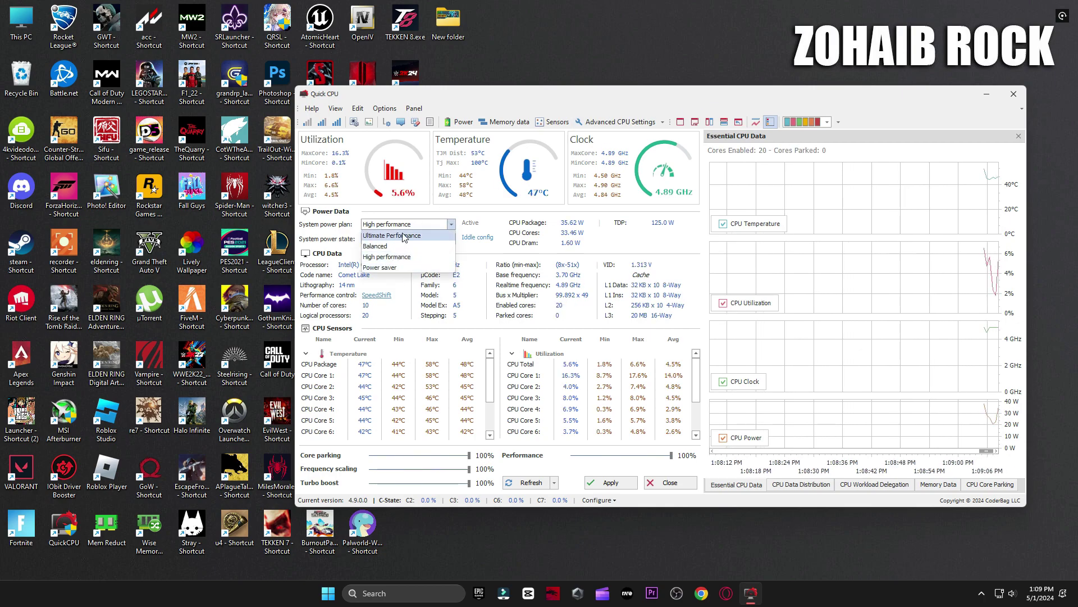
pyautogui.click(417, 257)
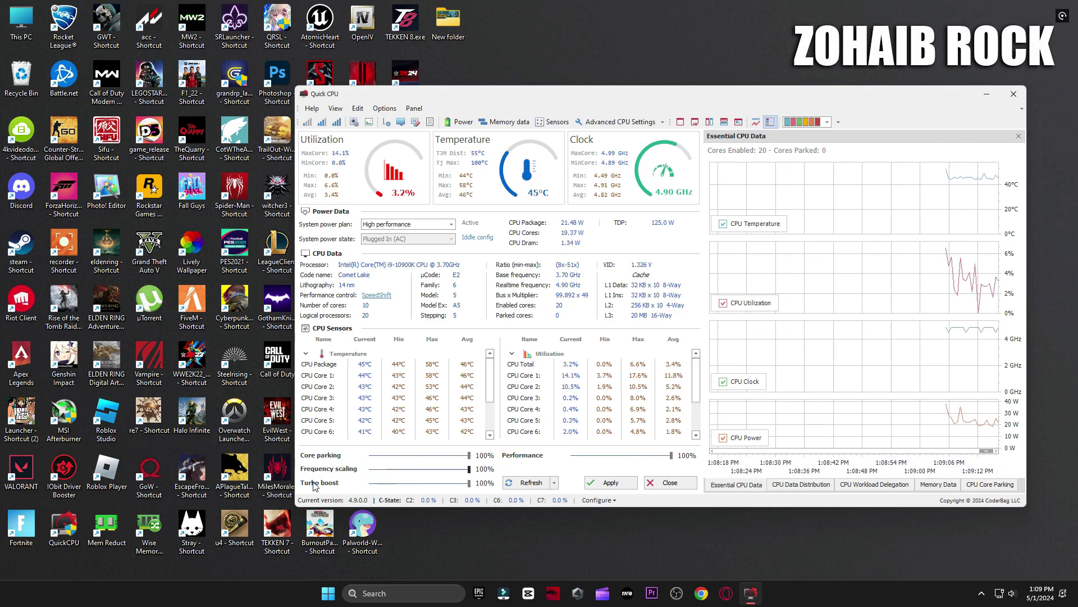
# Apply the CPU settings with core parking, frequency scaling, turbo boost and performance at 100%, and close Quick CPU.
pyautogui.moveTo(469, 483); pyautogui.dragTo(459, 484)
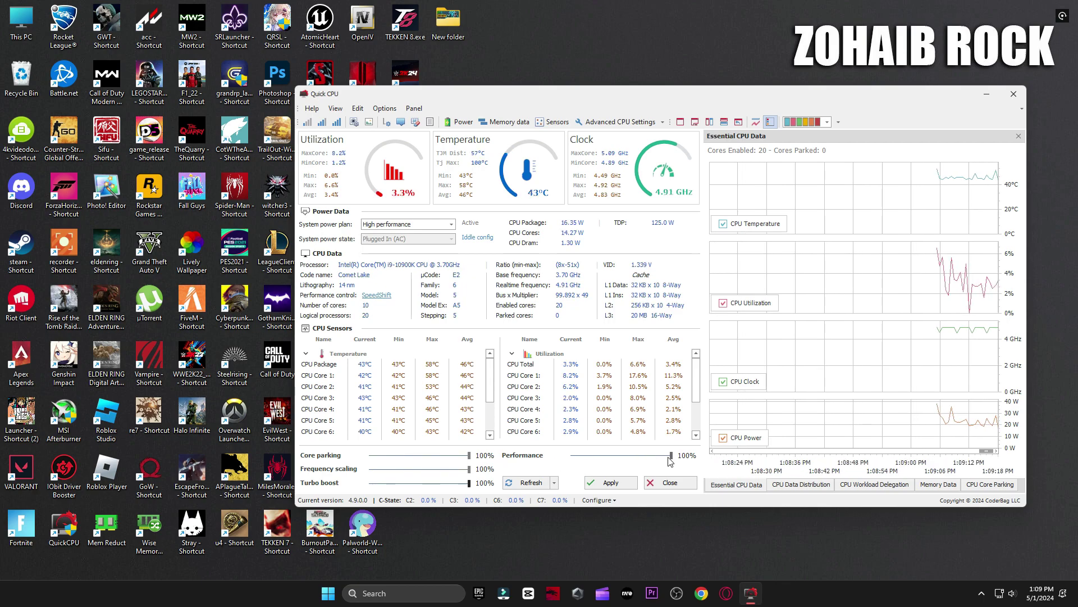
pyautogui.click(628, 484)
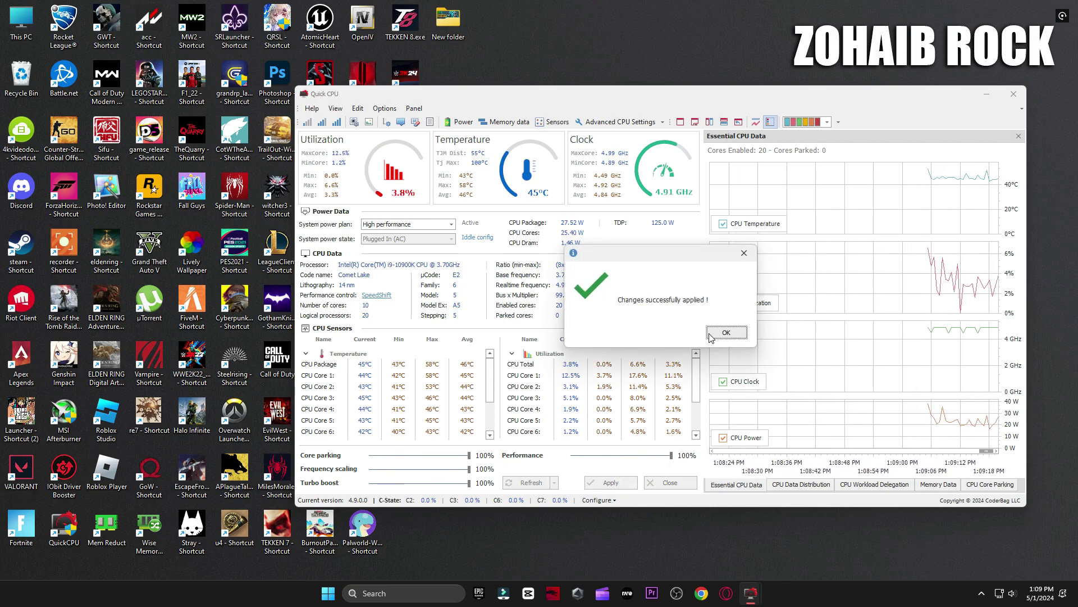
pyautogui.click(719, 332)
pyautogui.click(668, 482)
# Search Windows for power, check the preferred and additional plans in Power Options, and close the window.
pyautogui.click(385, 593)
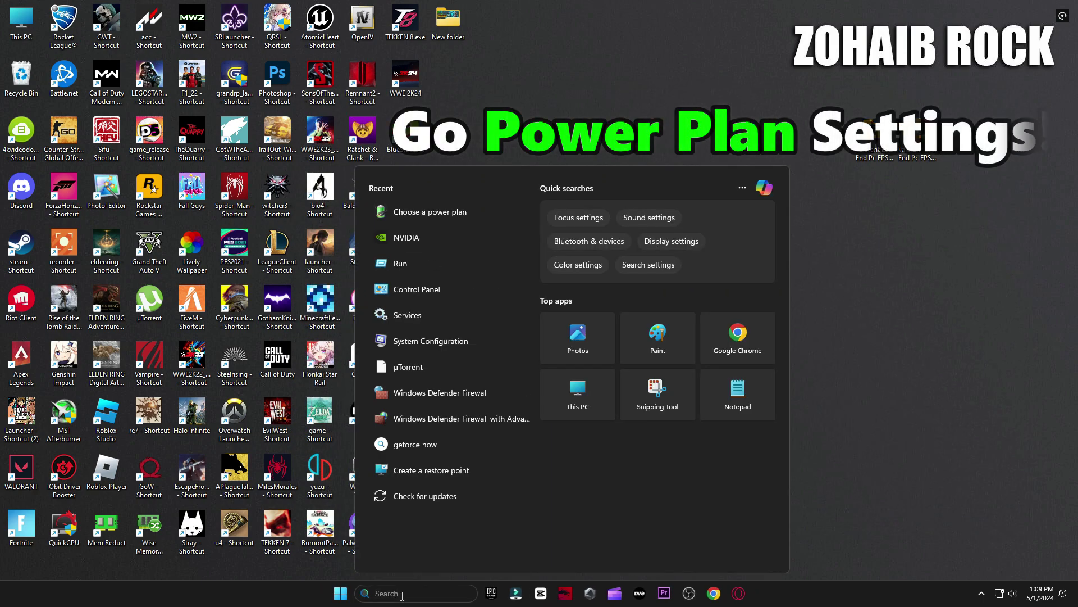
pyautogui.write('power')
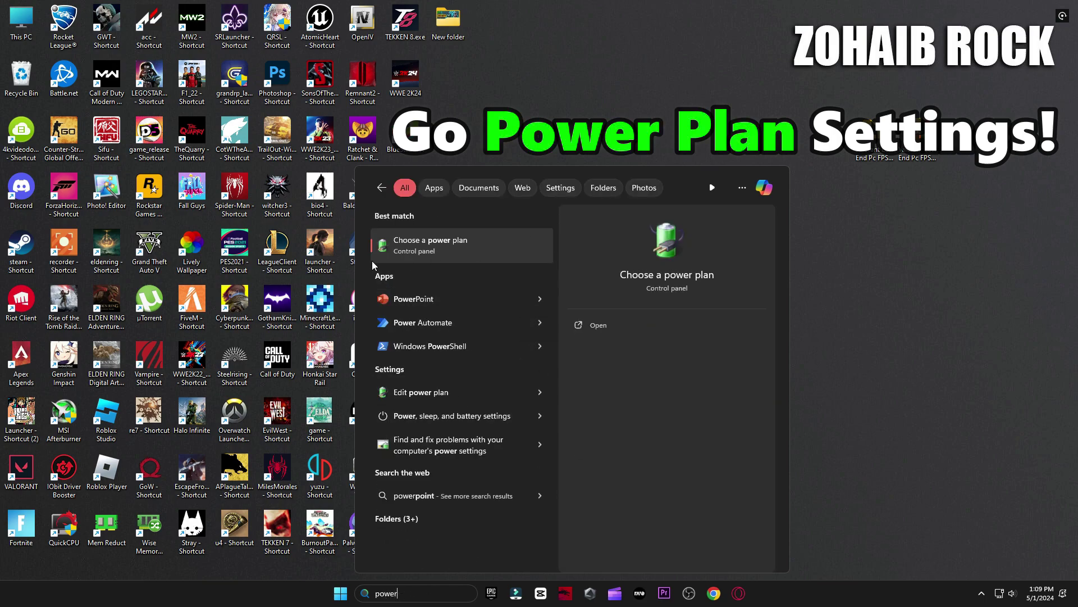
pyautogui.click(466, 253)
pyautogui.click(416, 286)
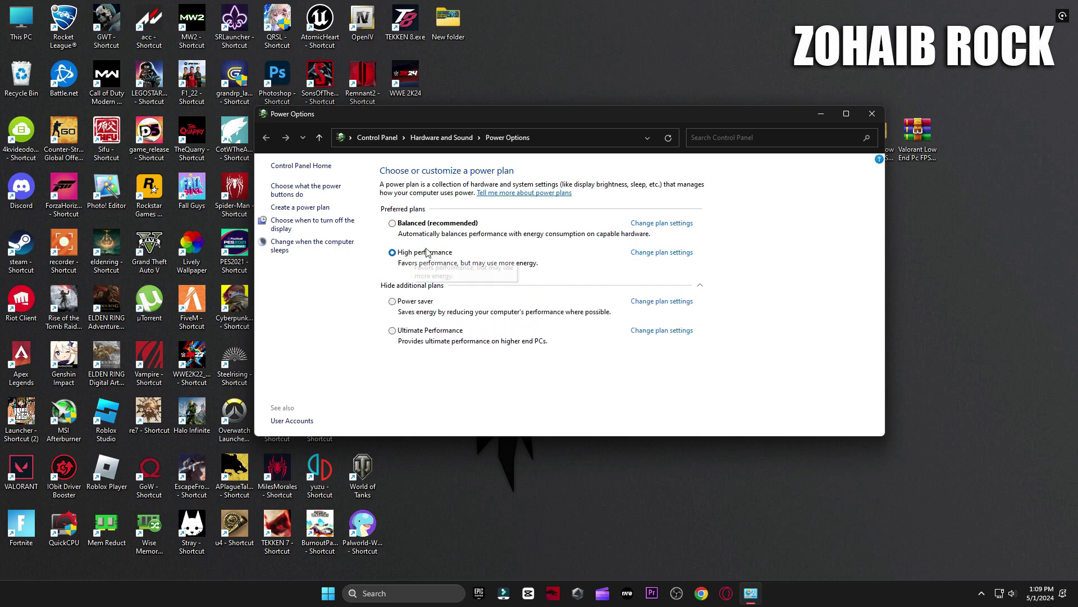
pyautogui.click(465, 286)
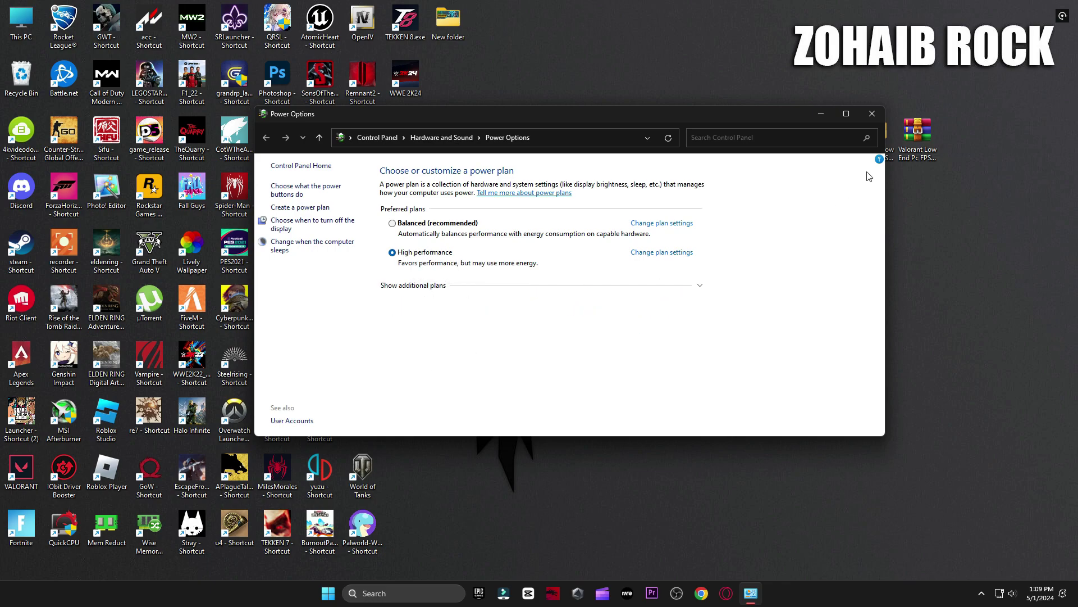
pyautogui.click(872, 113)
# Launch Timer Resolution from the boost pack's 4 Latency folder, set it to Maximum and minimize it.
pyautogui.doubleClick(865, 156)
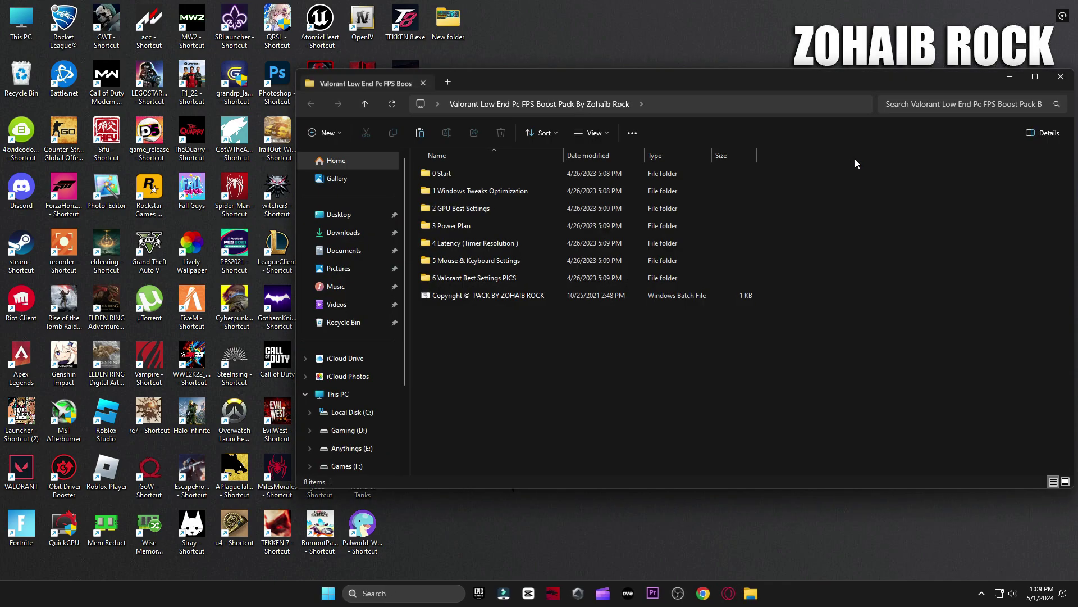
pyautogui.doubleClick(498, 243)
pyautogui.click(454, 174)
pyautogui.doubleClick(455, 175)
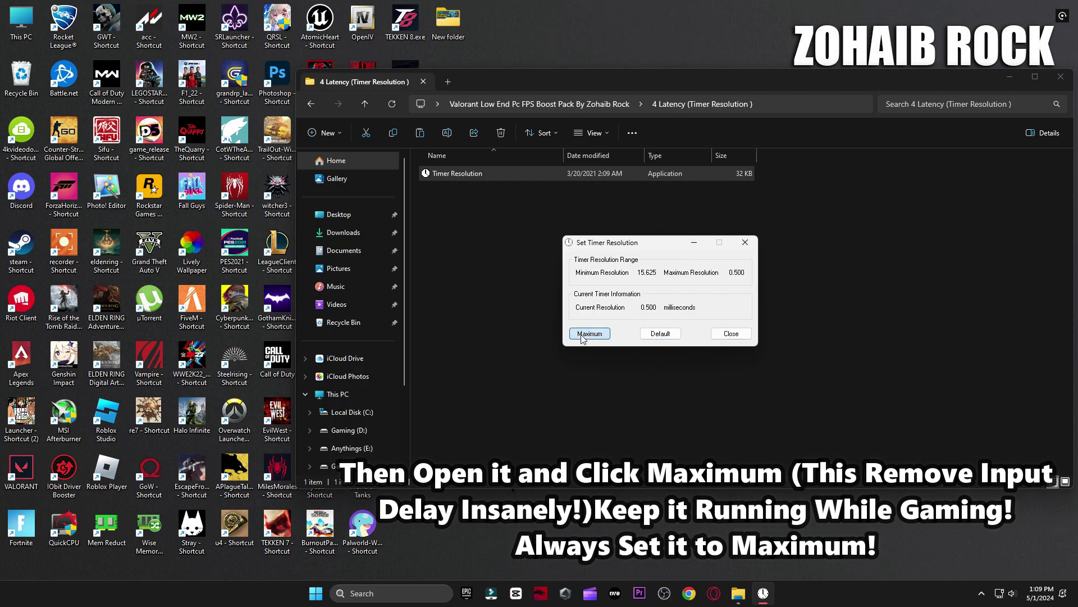
pyautogui.click(694, 242)
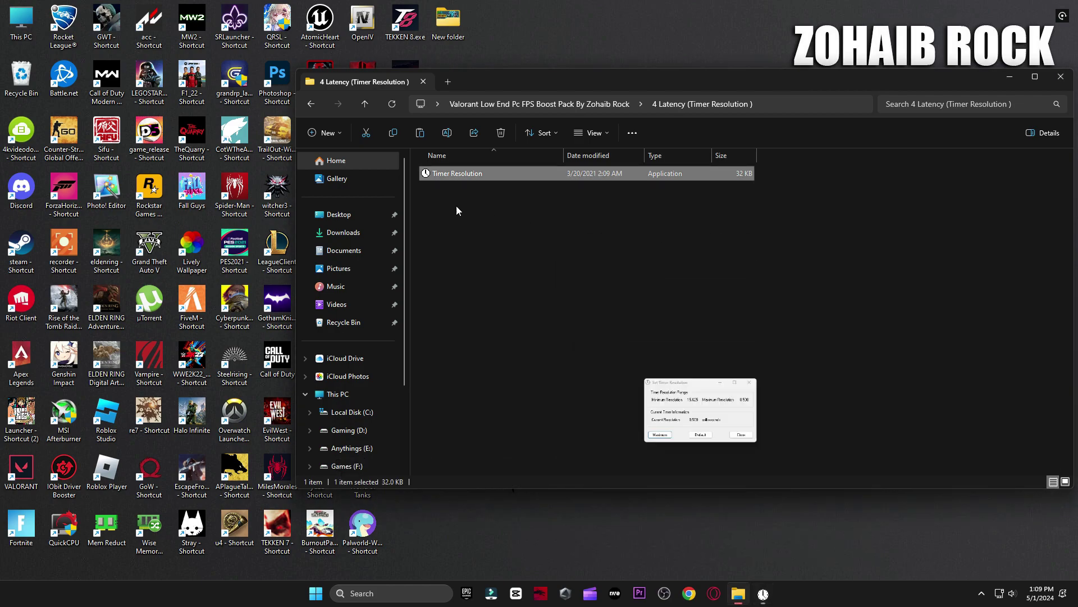
# Open M1 Mouse Acceleration from the 5 Mouse & Keyboard Settings folder, keep Enhance pointer precision off and check the mouse button settings.
pyautogui.click(311, 104)
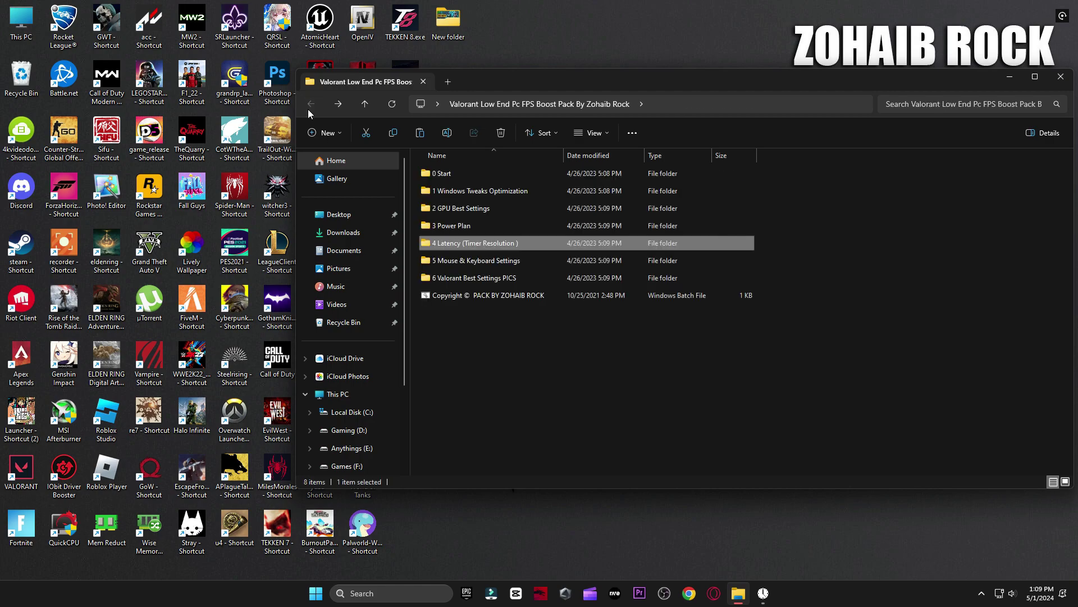
pyautogui.doubleClick(484, 261)
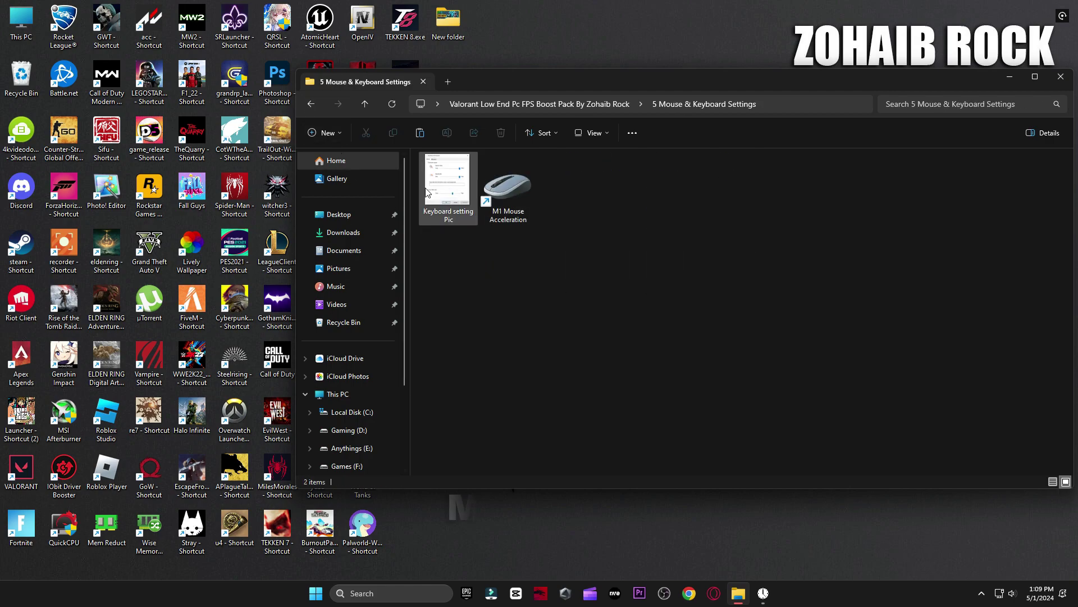
pyautogui.doubleClick(501, 196)
pyautogui.moveTo(208, 38); pyautogui.dragTo(722, 163)
pyautogui.click(626, 242)
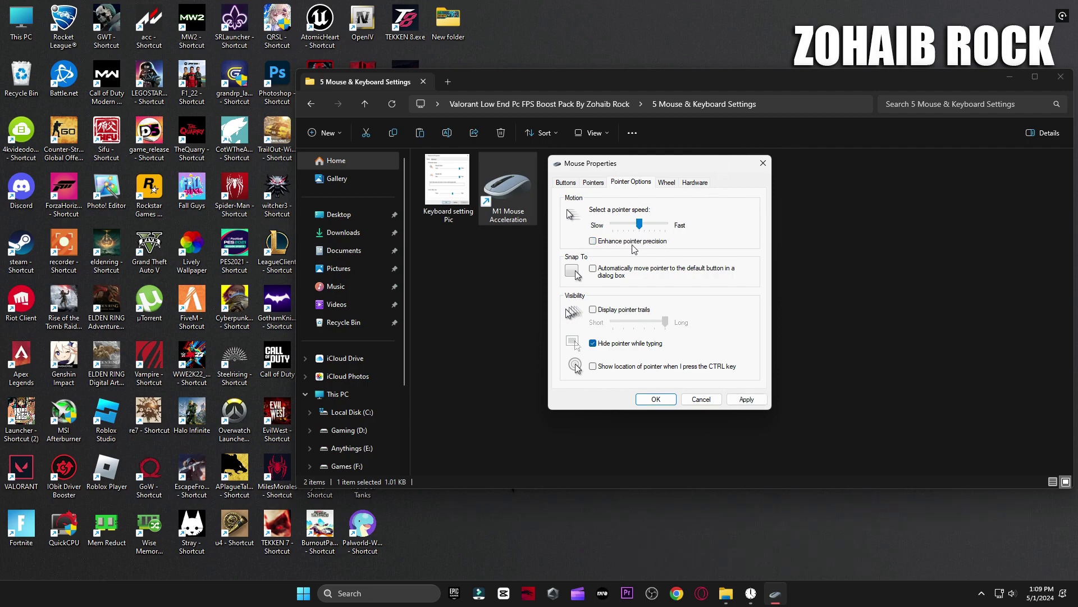
pyautogui.click(565, 183)
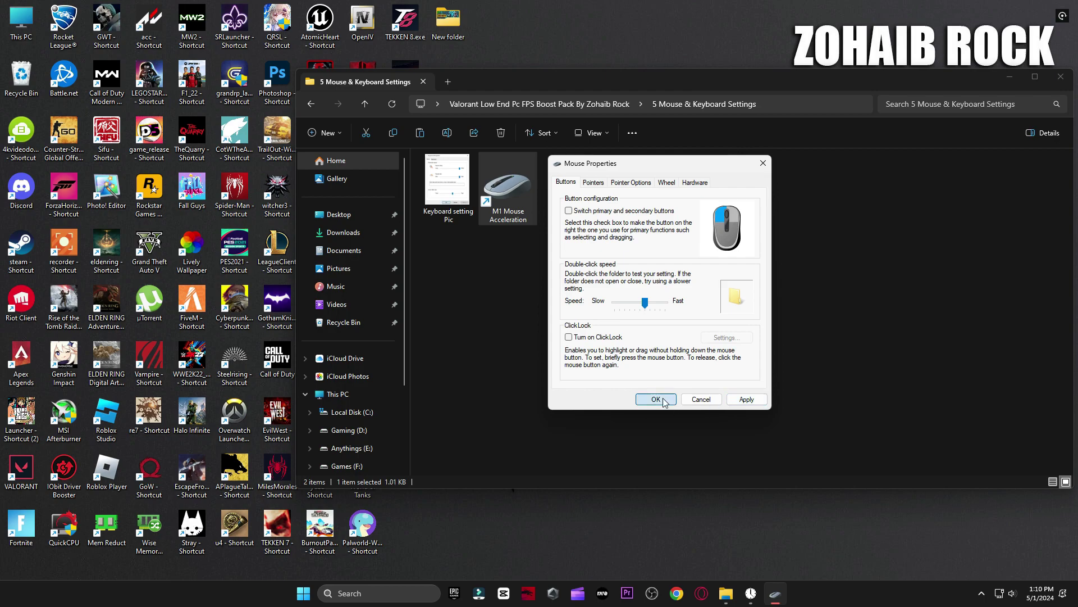
# Open the Keyboard setting Pic image, then search Windows for keyboard and open the Keyboard control panel.
pyautogui.doubleClick(445, 192)
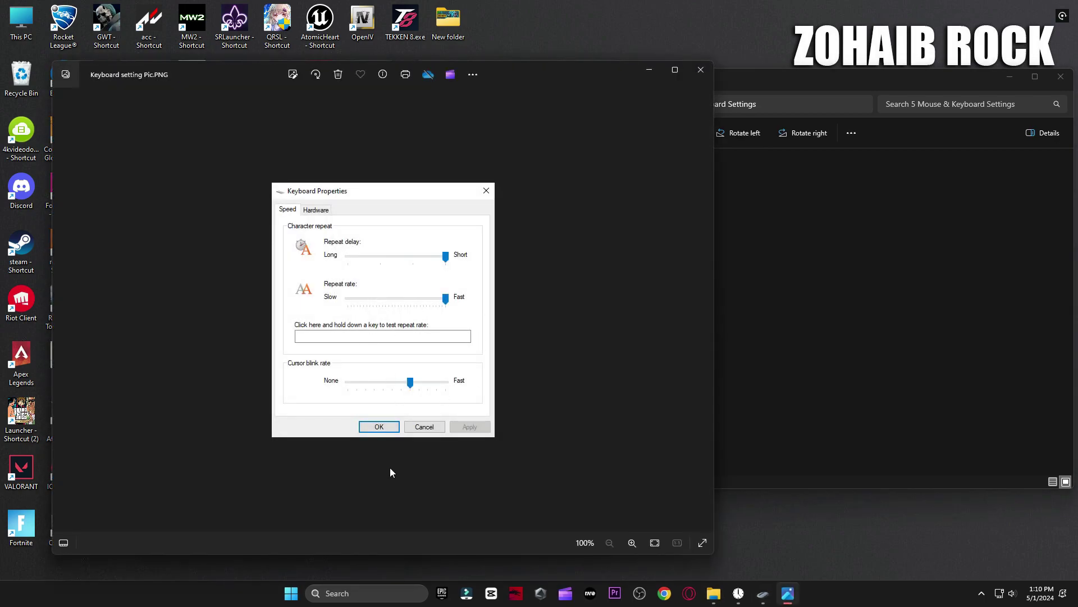
pyautogui.click(372, 594)
pyautogui.write('keyboard')
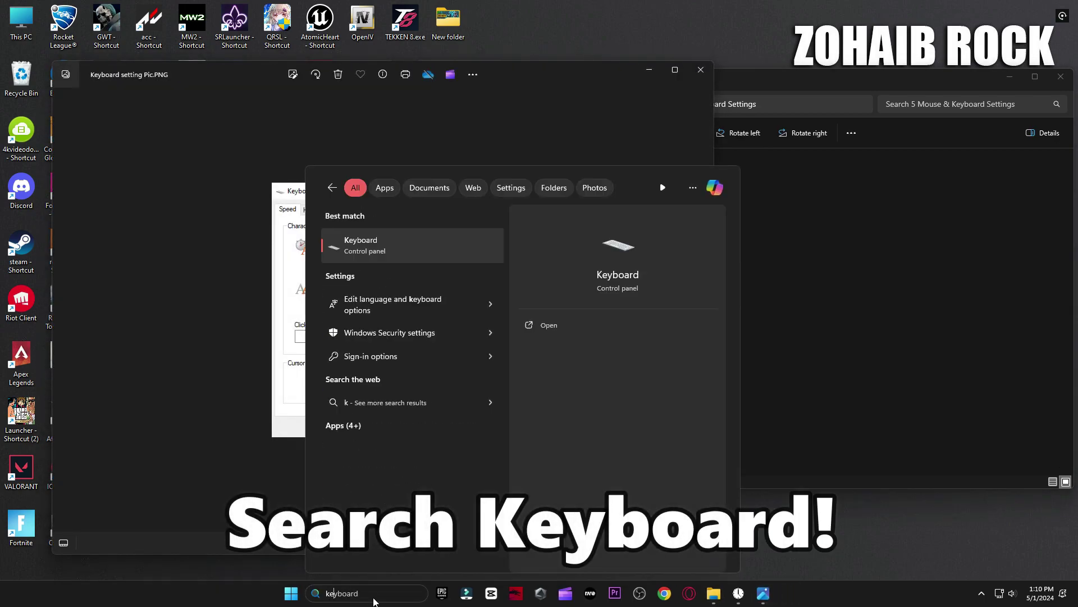
pyautogui.write('b')
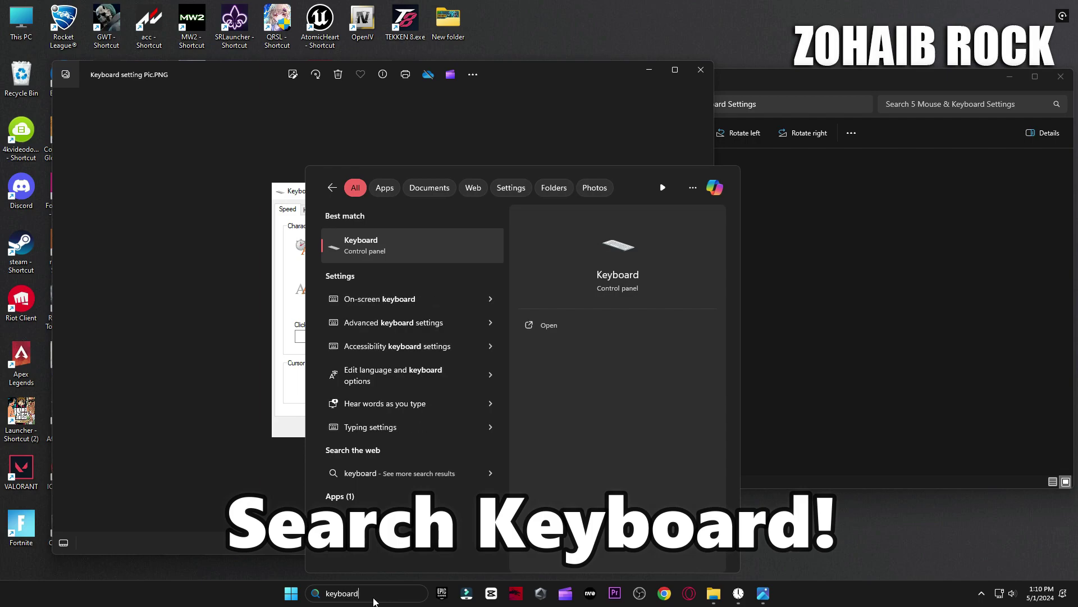
pyautogui.click(400, 241)
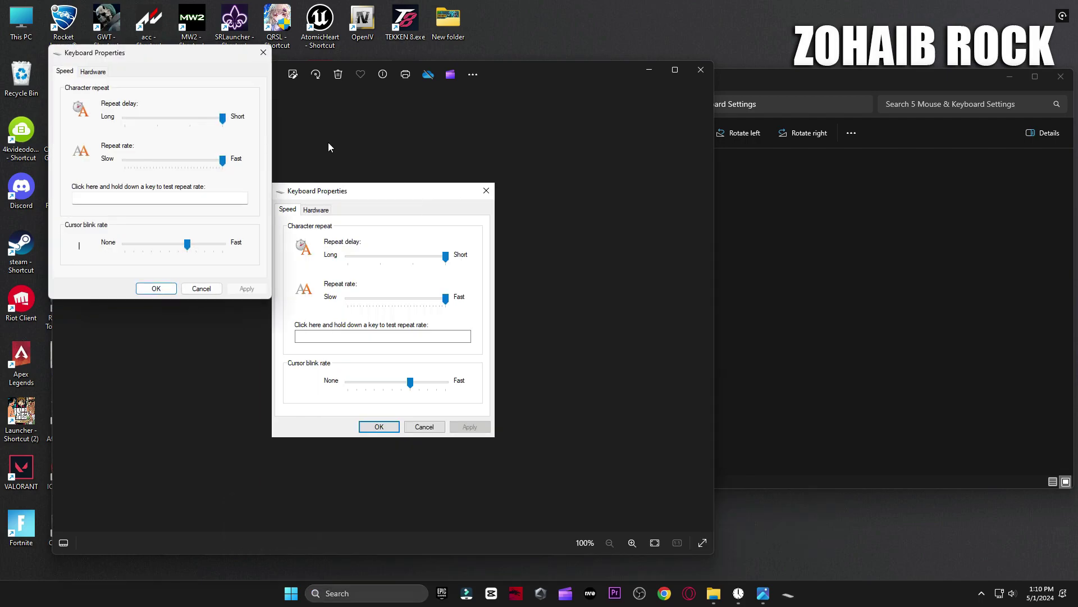
# Place Keyboard Properties beside the reference image, match the shortest repeat delay and fastest repeat rate, and close both.
pyautogui.moveTo(197, 51); pyautogui.dragTo(574, 195)
pyautogui.click(652, 193)
pyautogui.click(724, 230)
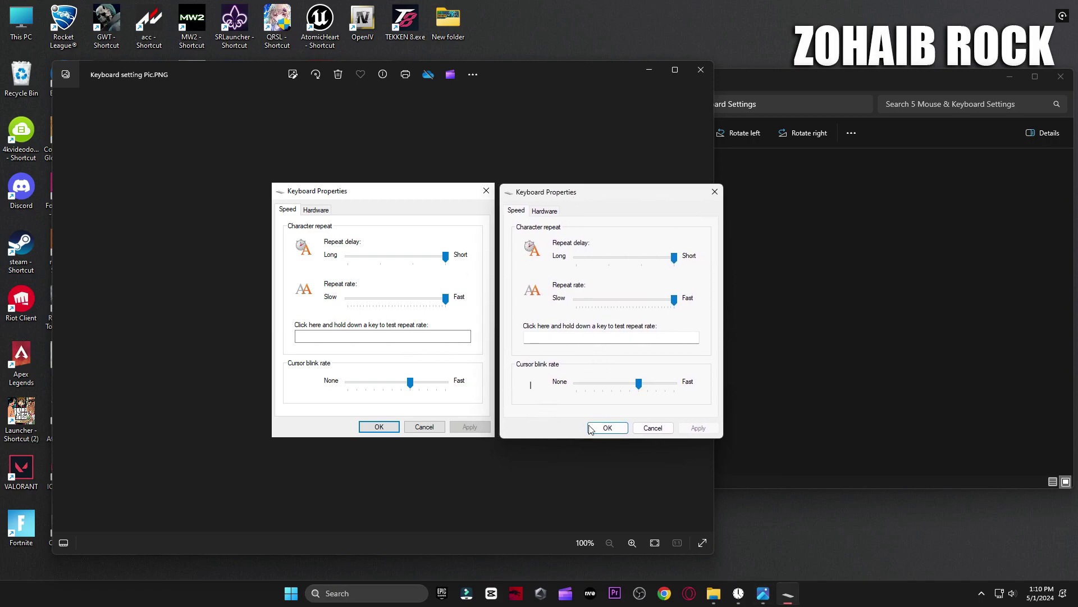
pyautogui.click(701, 70)
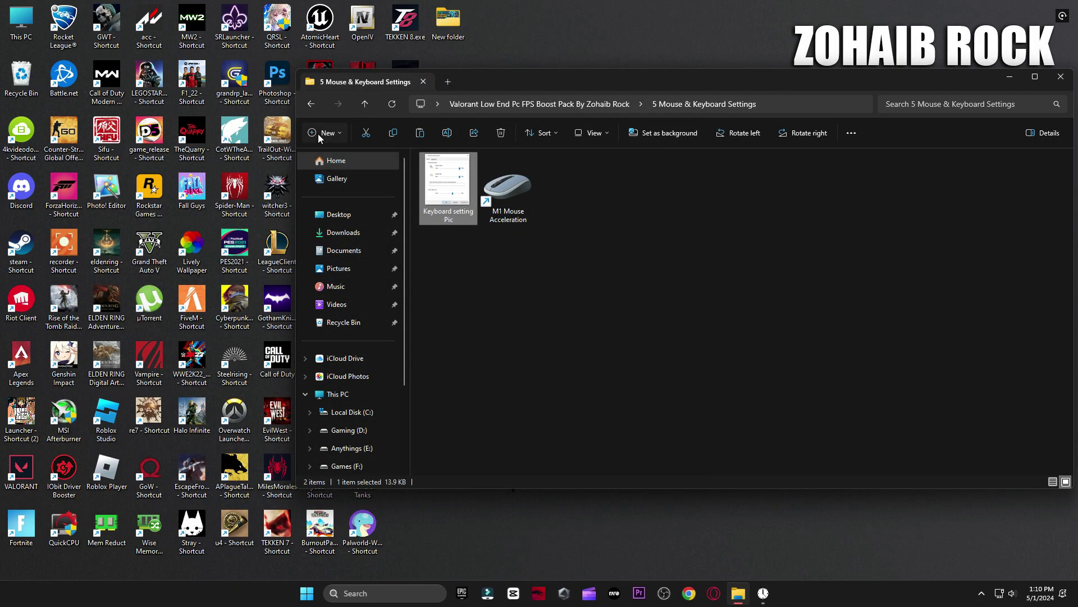
# Review the general and graphics quality images in the 6 Valorant Best Settings PICS folder, and close the image viewer and folder.
pyautogui.click(311, 104)
pyautogui.click(471, 277)
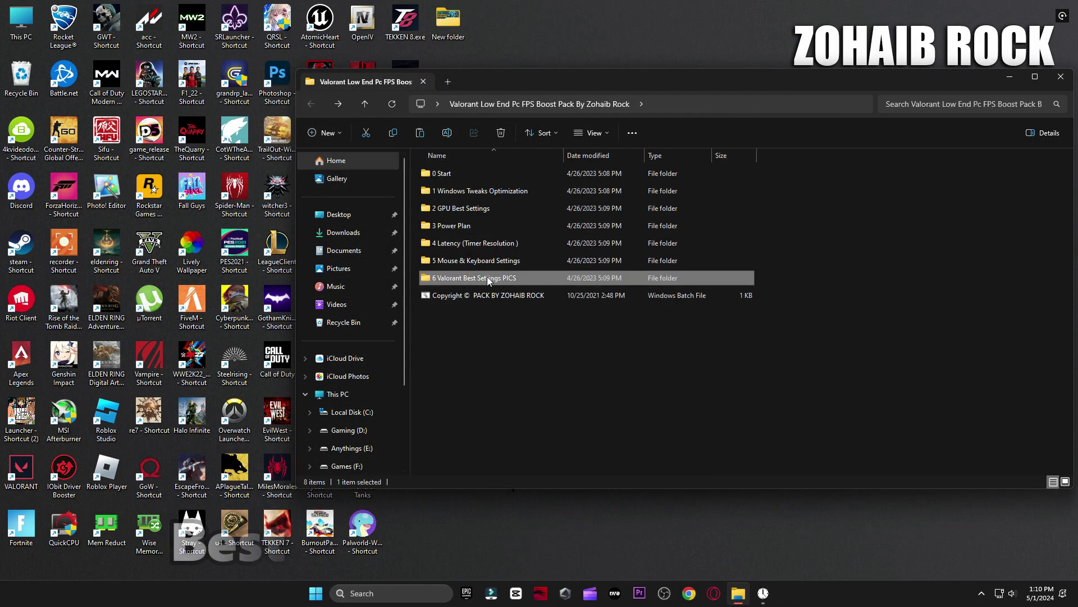
pyautogui.doubleClick(487, 277)
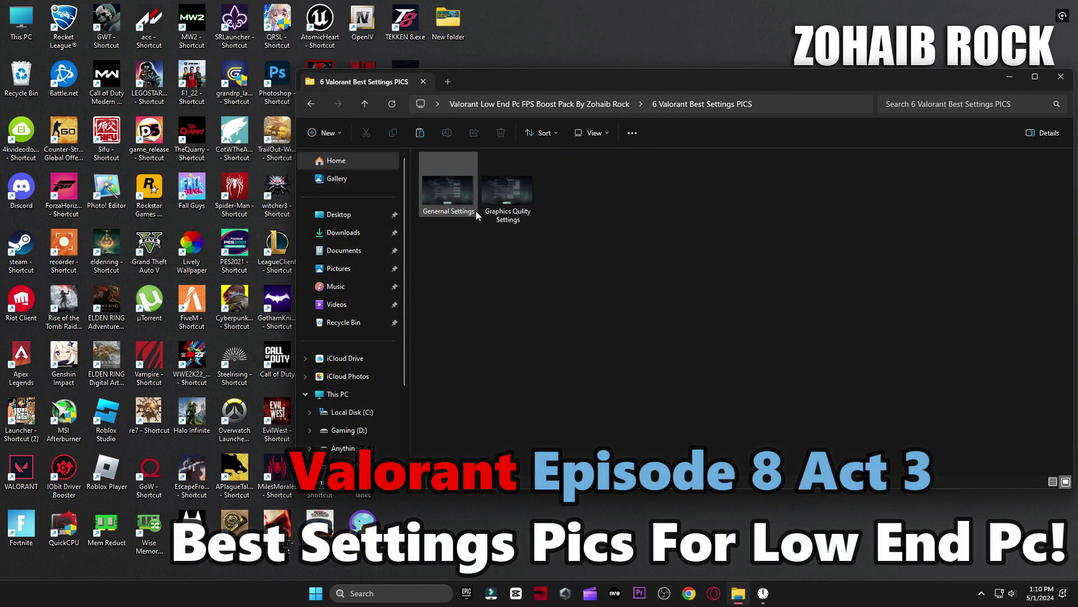
pyautogui.doubleClick(449, 191)
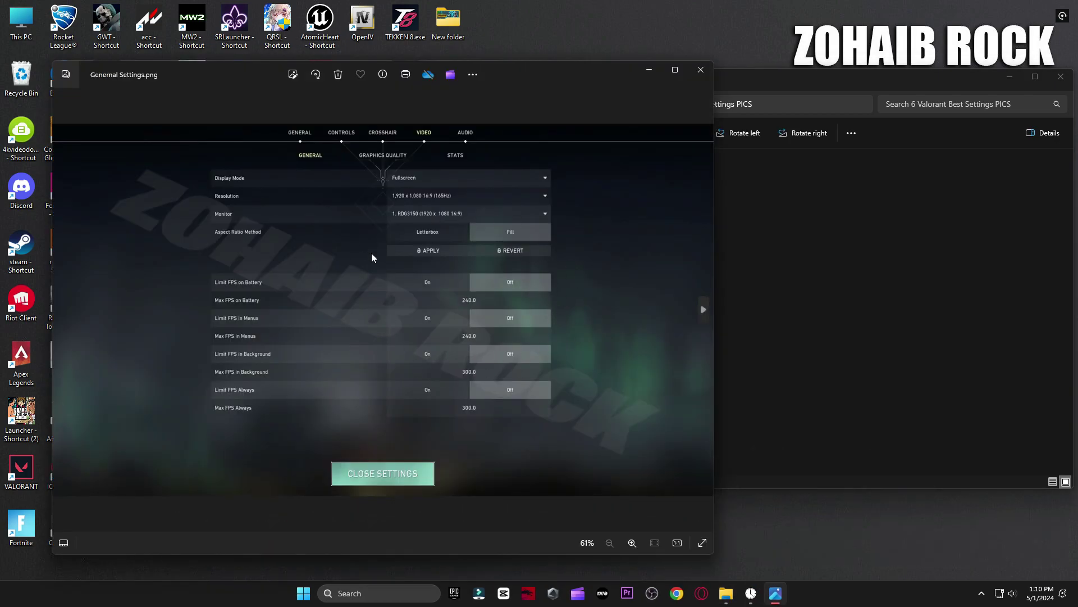
pyautogui.press('Right')
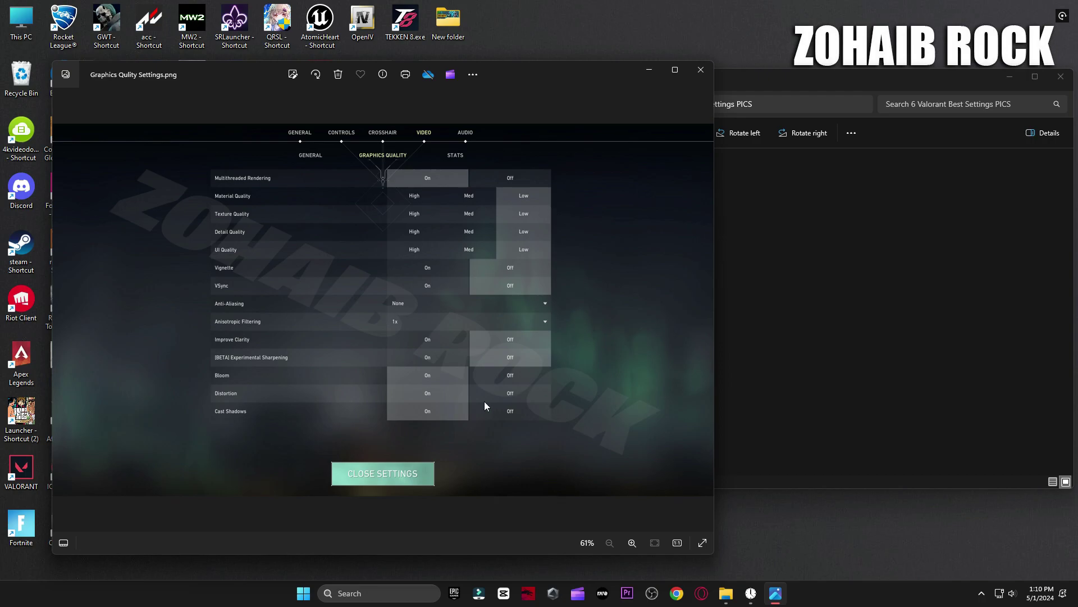
pyautogui.click(701, 70)
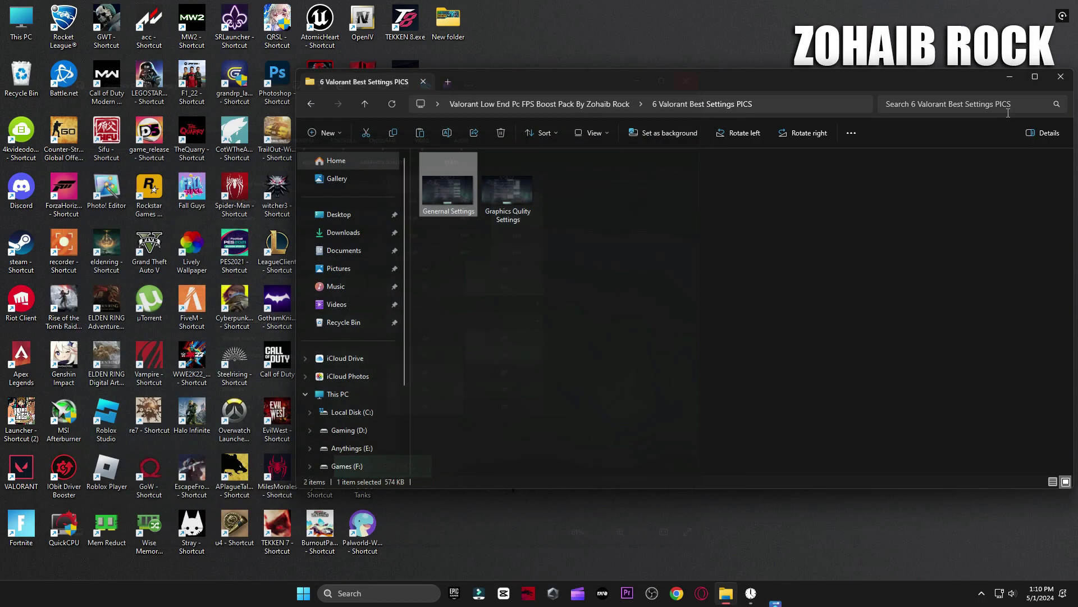
pyautogui.click(1060, 77)
# Open Windows Settings and go through Gaming and Game Mode to the Graphics settings page.
pyautogui.press('super')
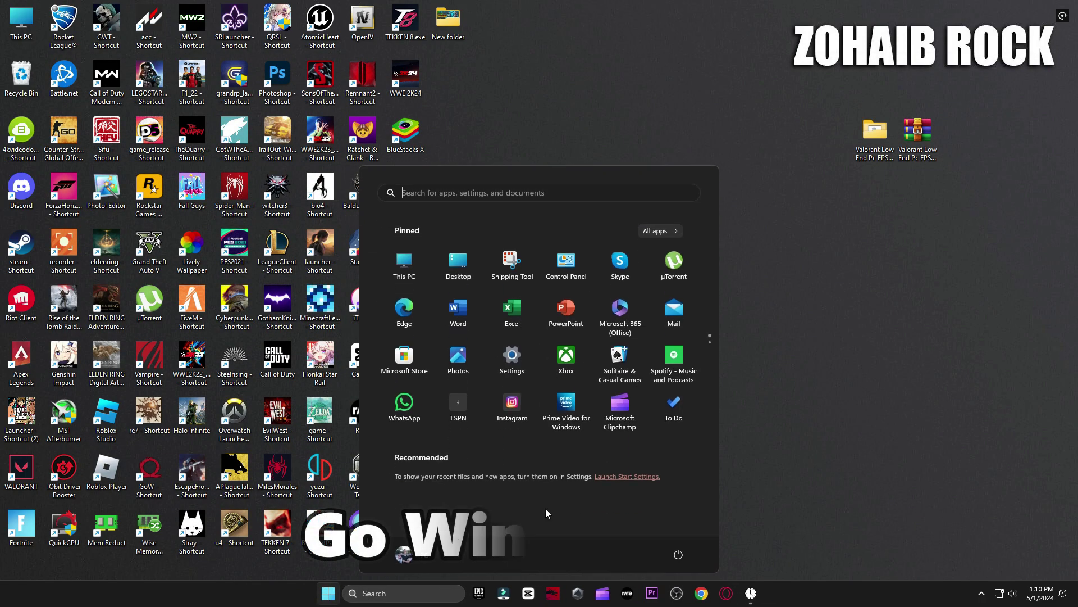
pyautogui.click(505, 363)
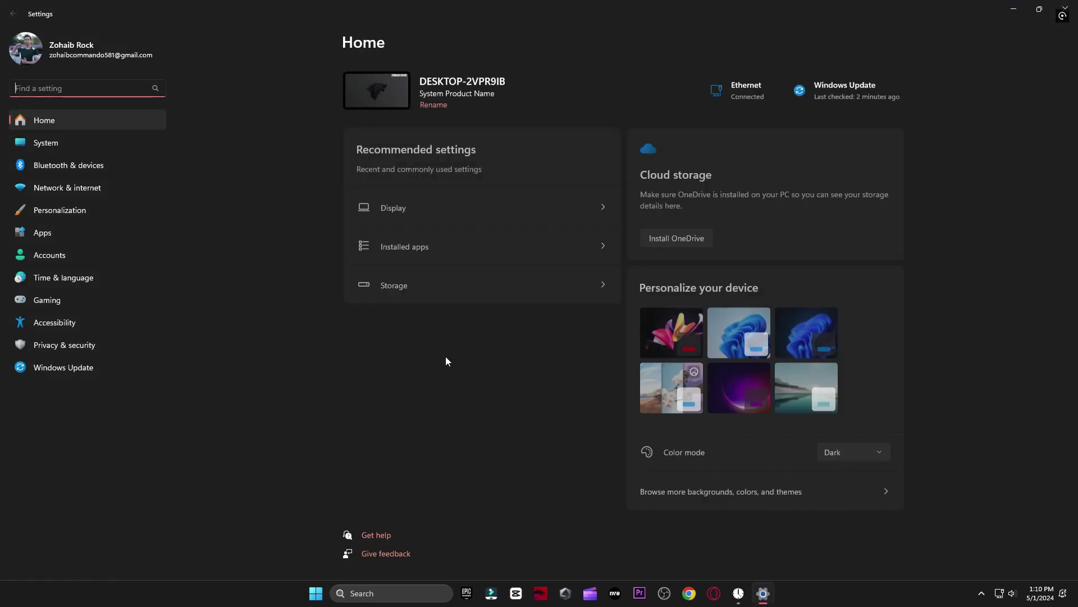
pyautogui.click(87, 298)
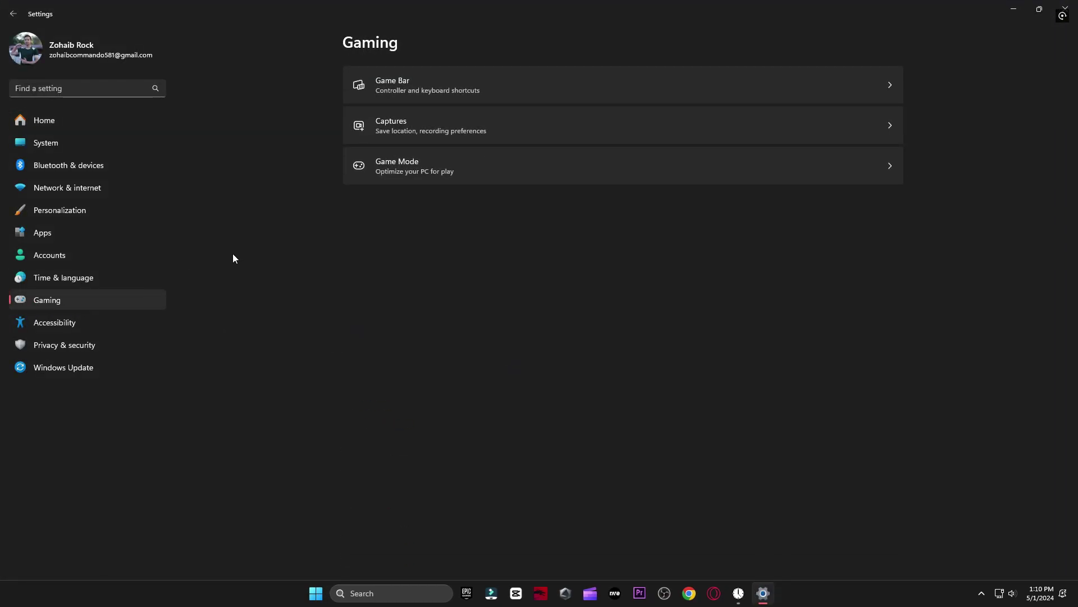
pyautogui.click(403, 169)
pyautogui.click(429, 163)
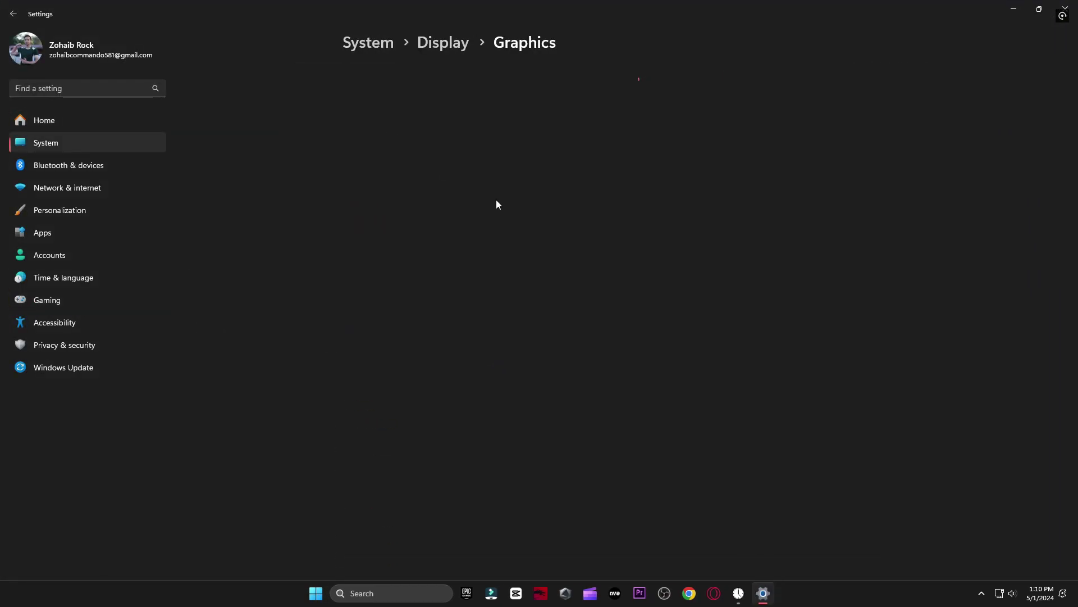
# Add VALORANT-Win64-Shipping from D:\Riot Games\VALORANT\live\ShooterGame\Binaries\Win64 to the Graphics app list.
pyautogui.scroll(-3, 519, 390)
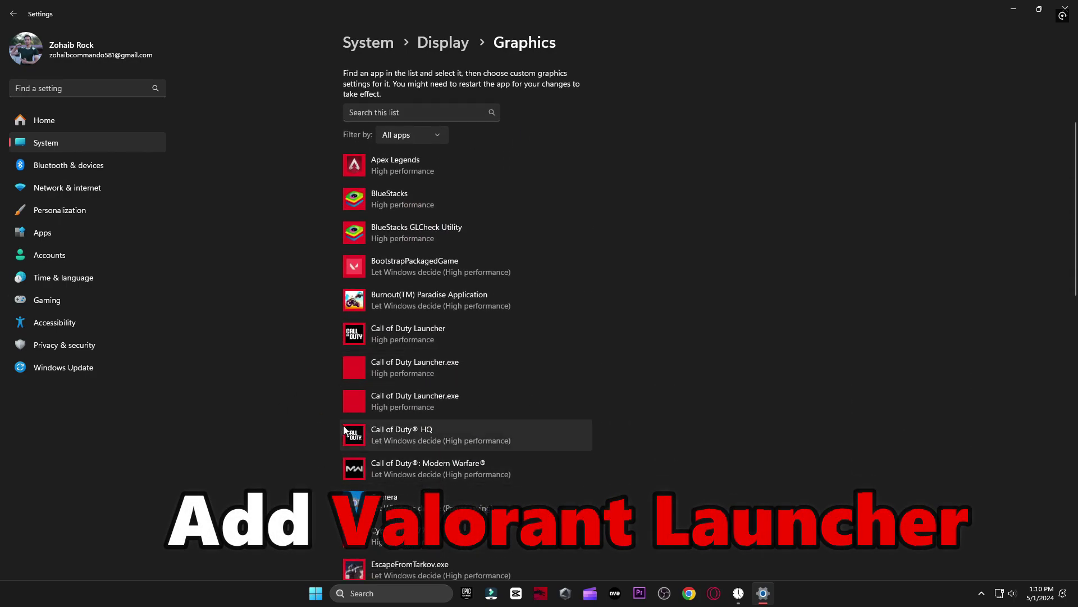
pyautogui.scroll(3, 423, 361)
pyautogui.click(379, 200)
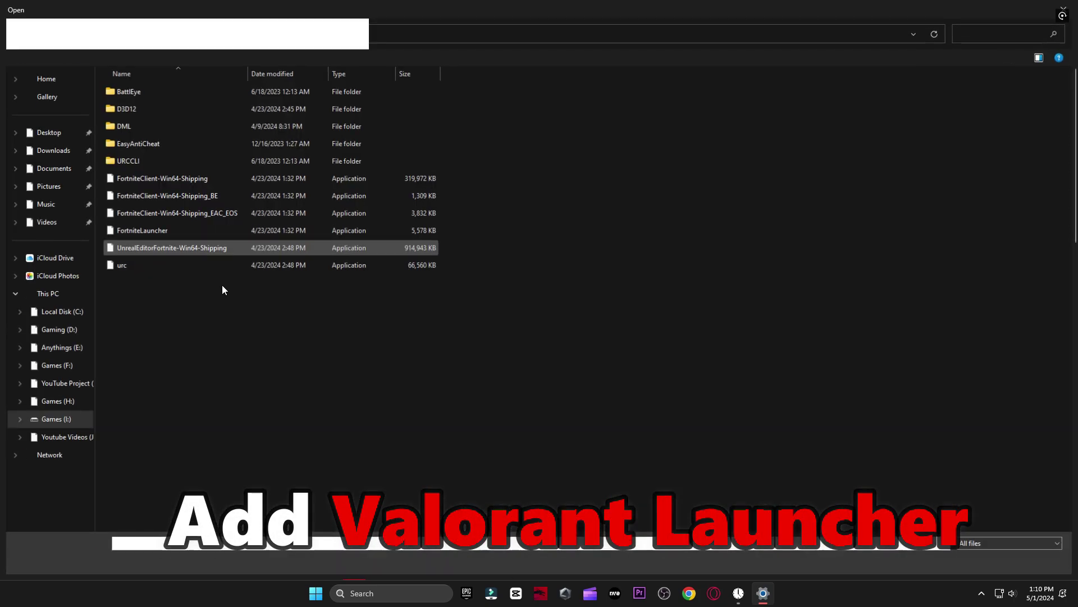
pyautogui.click(56, 331)
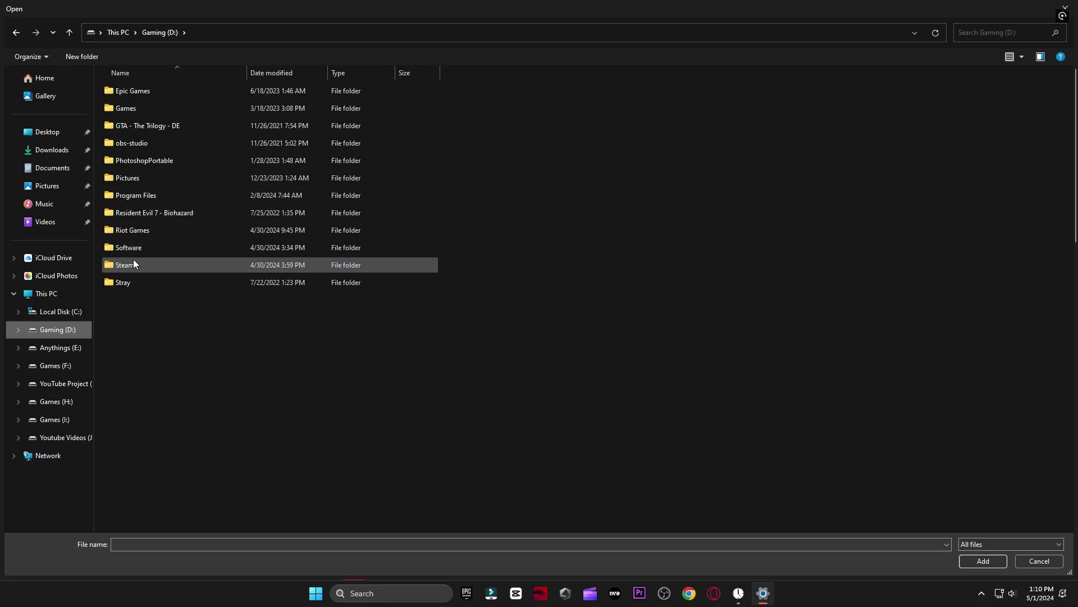
pyautogui.doubleClick(131, 236)
pyautogui.doubleClick(133, 126)
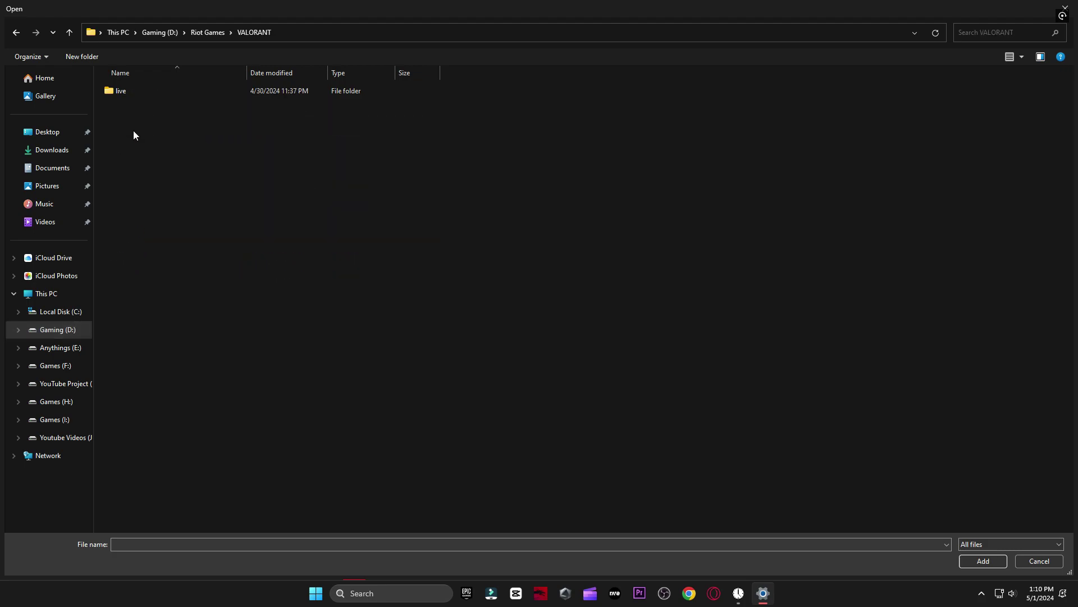
pyautogui.doubleClick(149, 91)
pyautogui.doubleClick(147, 106)
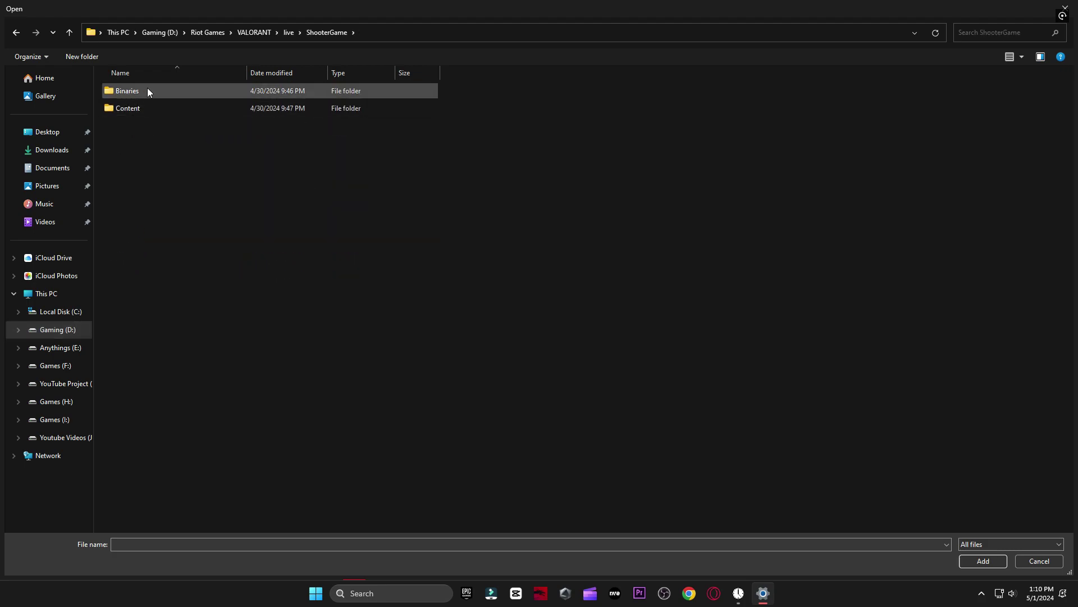
pyautogui.doubleClick(147, 90)
pyautogui.doubleClick(125, 96)
pyautogui.click(141, 94)
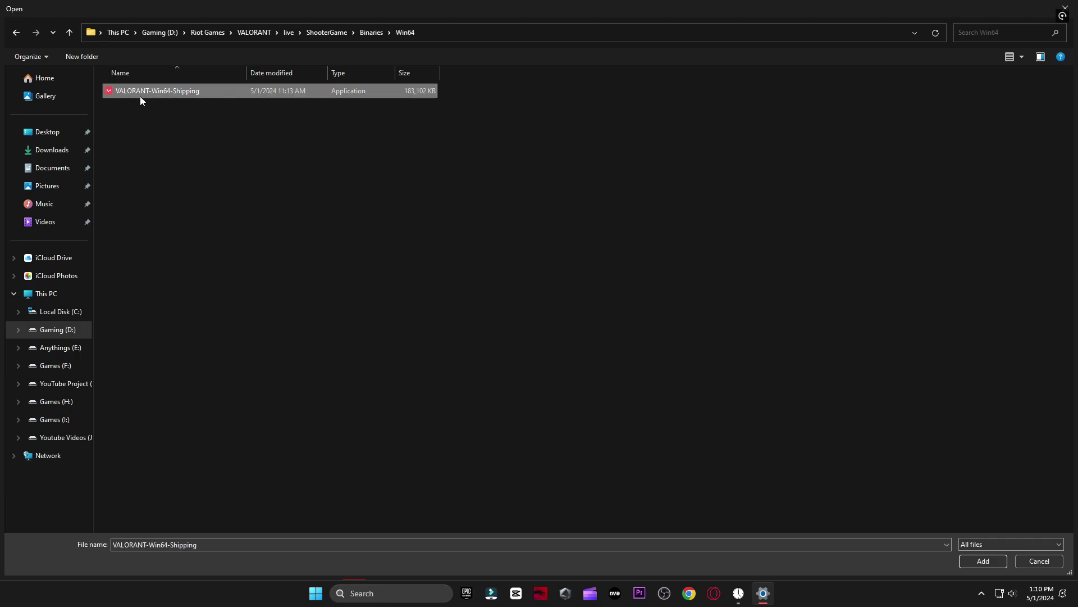
pyautogui.click(982, 560)
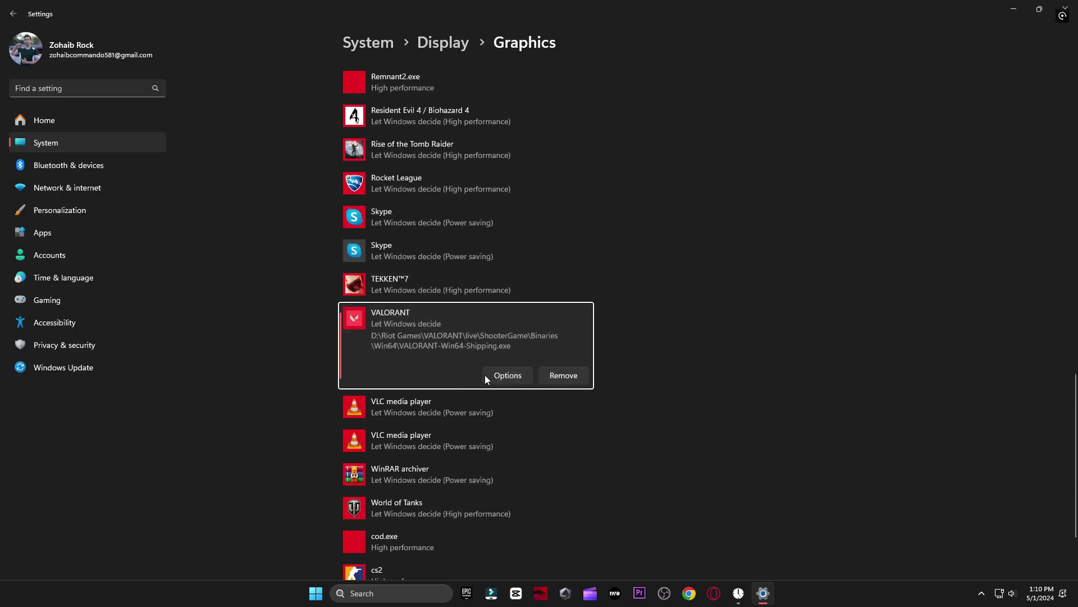
# Set VALORANT's graphics preference to High performance and save it.
pyautogui.click(494, 374)
pyautogui.click(469, 289)
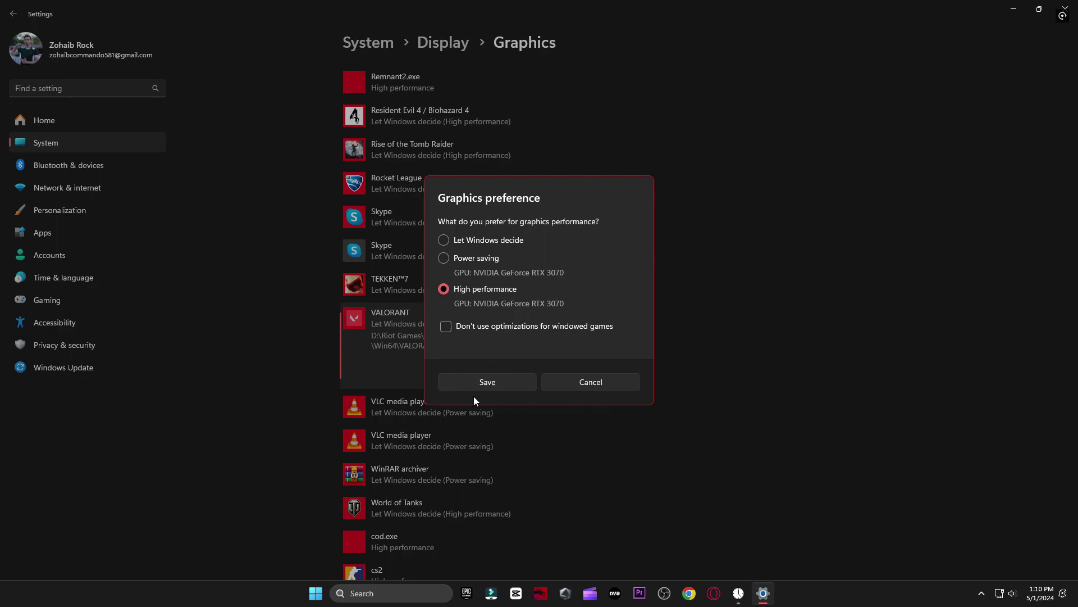
pyautogui.click(486, 383)
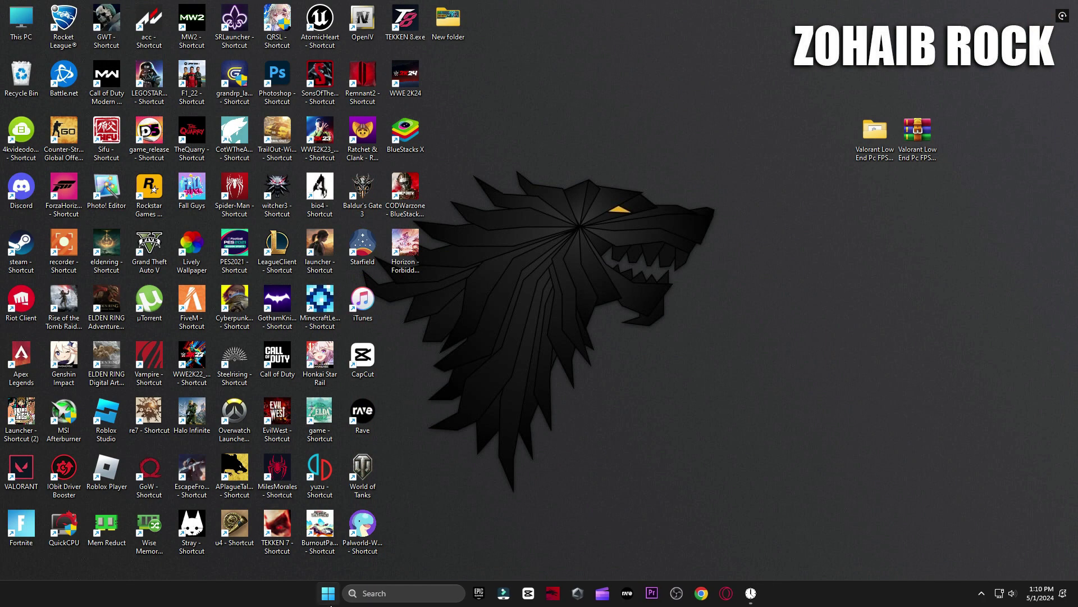
# Bring up the Windows power choices for restarting the PC.
pyautogui.click(328, 592)
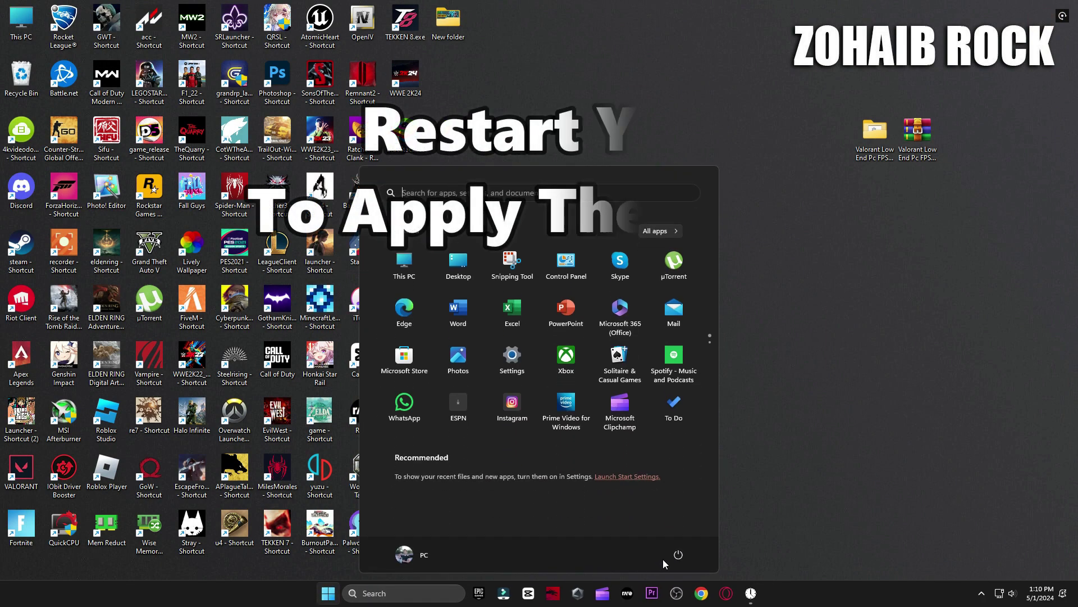
pyautogui.click(677, 555)
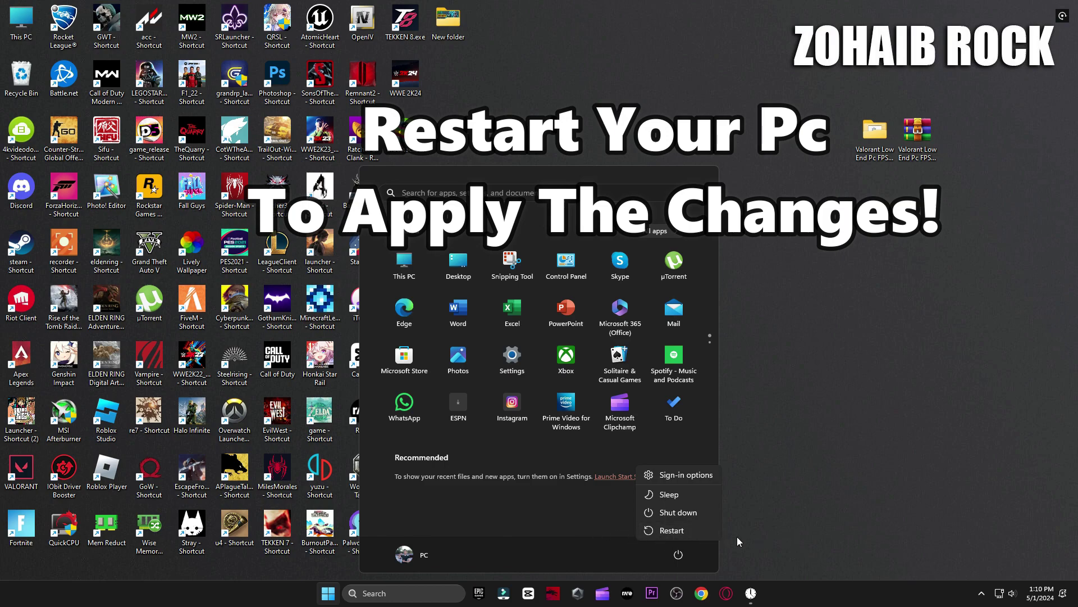